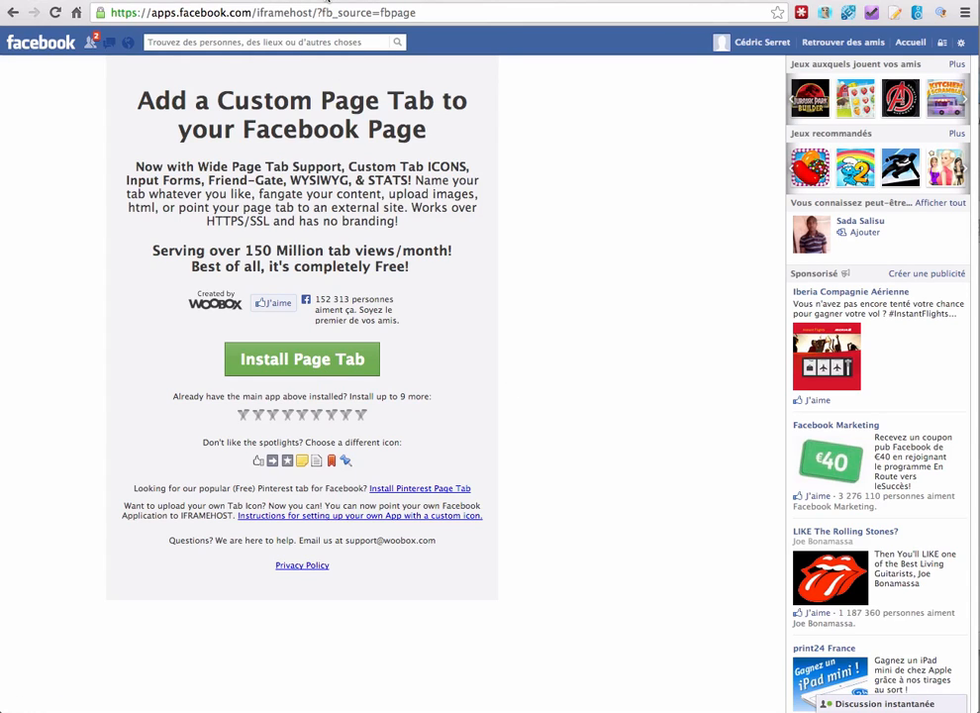
Switch to Google Drive and create a new form titled "Questionnaire" with the default theme (Thème par défaut).
left_click(327, 1)
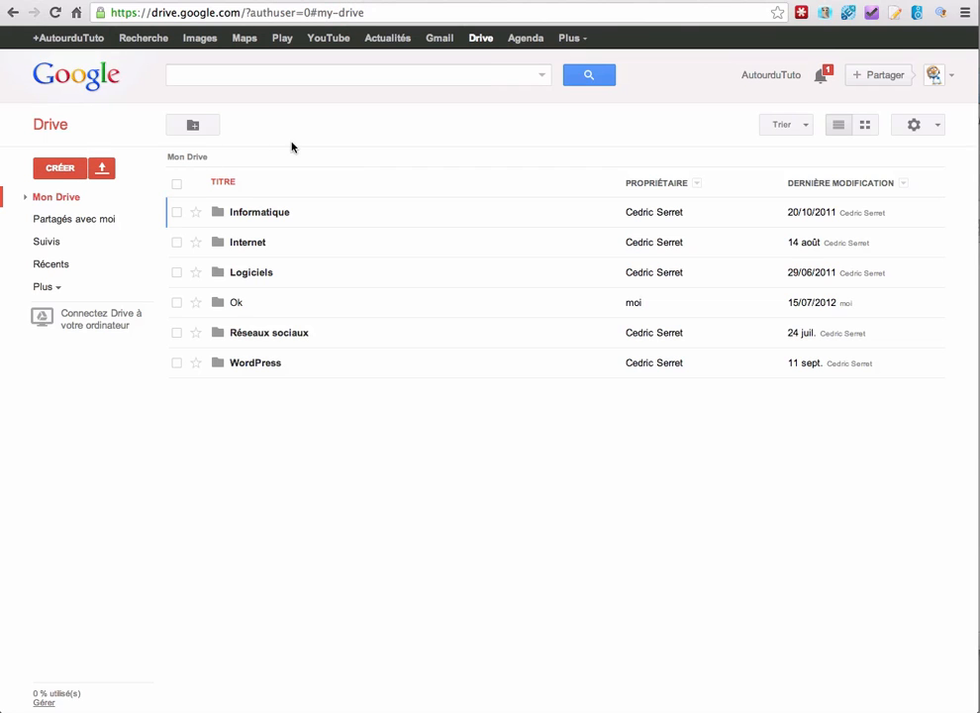
left_click(60, 174)
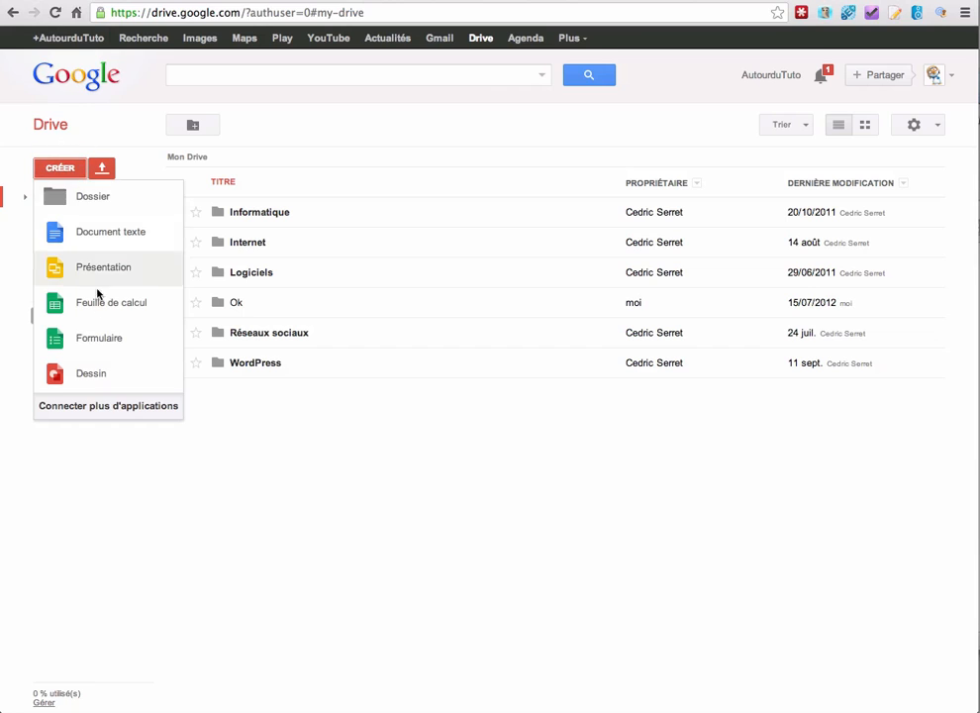
left_click(99, 338)
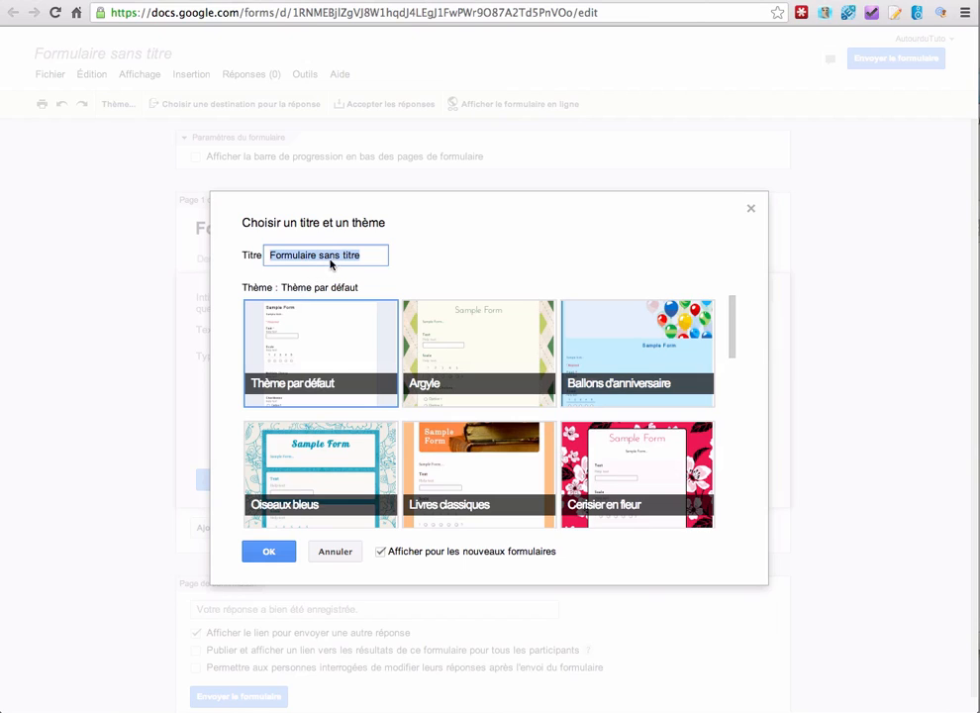
type("Questionnaire")
left_click(353, 336)
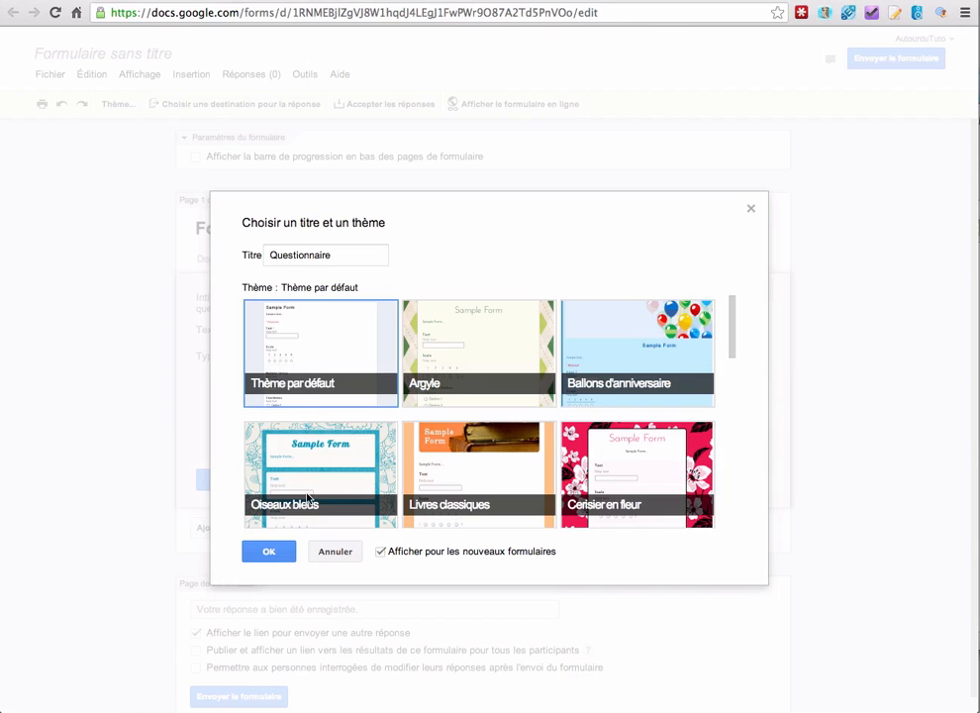
left_click(265, 551)
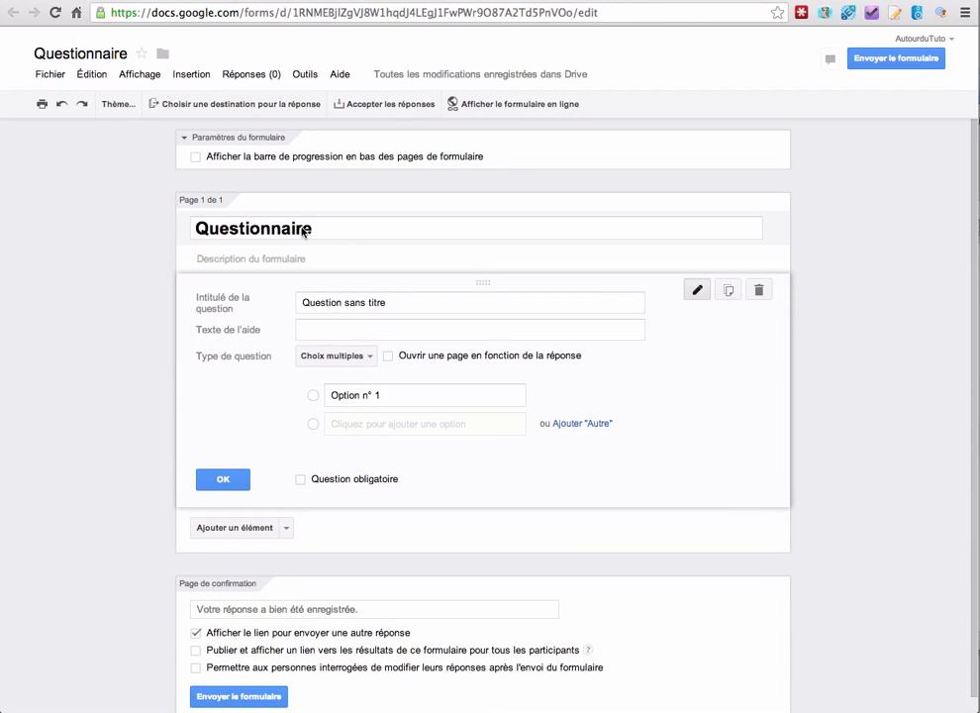
Replace the first question's placeholder title with "Aimez-vous Autour du Tuto ?".
scroll(177, 336, "down", 1)
double_click(354, 287)
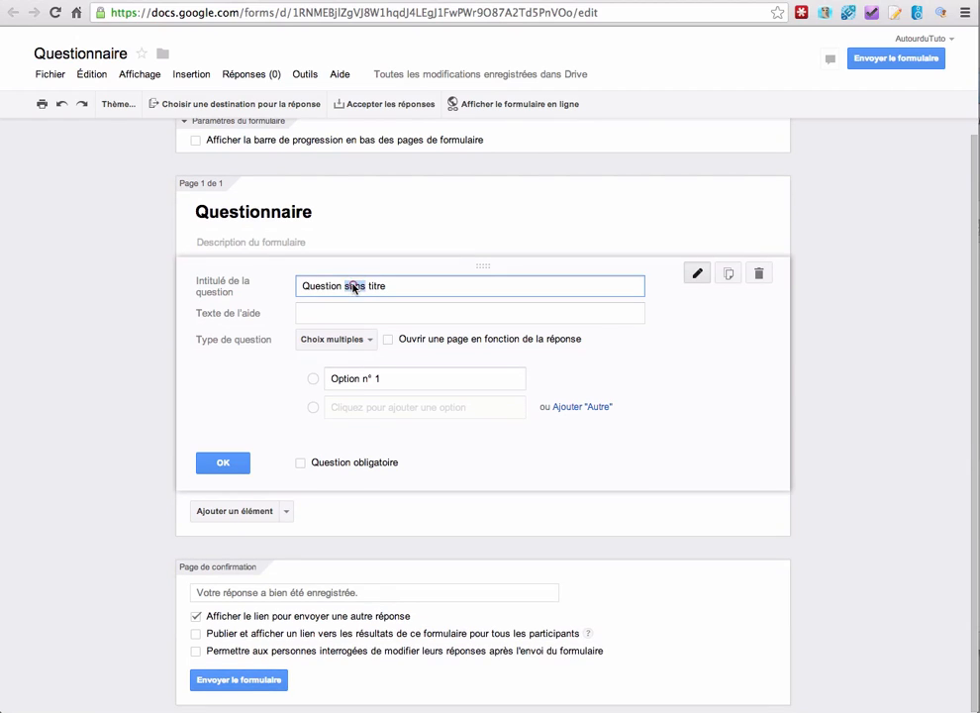
triple_click(353, 287)
type("Ai")
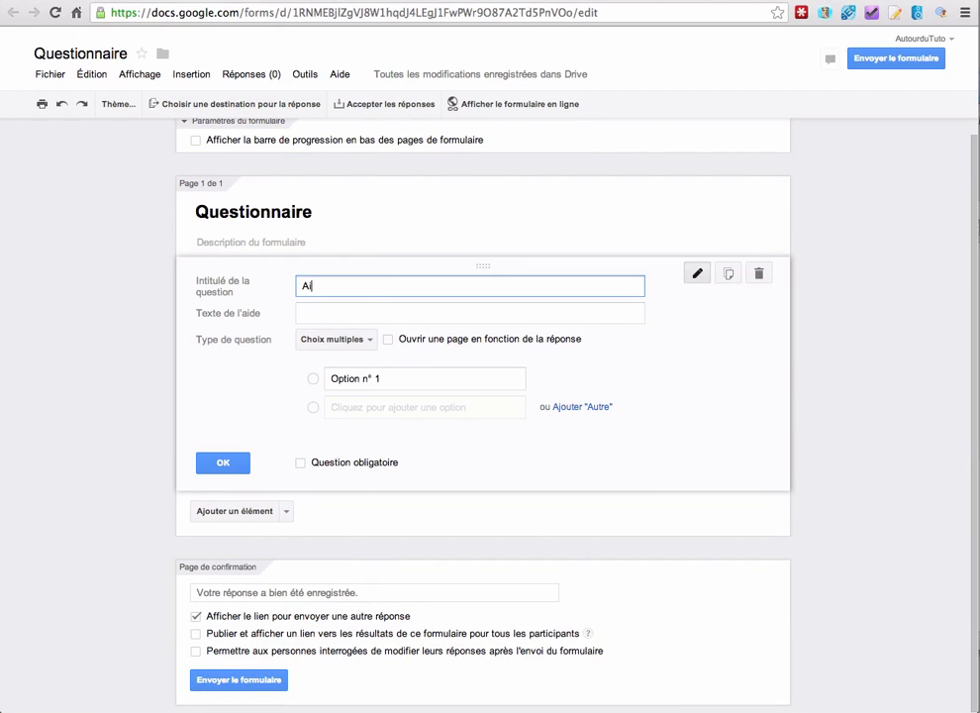
type("mez-vous Autour du Tuto")
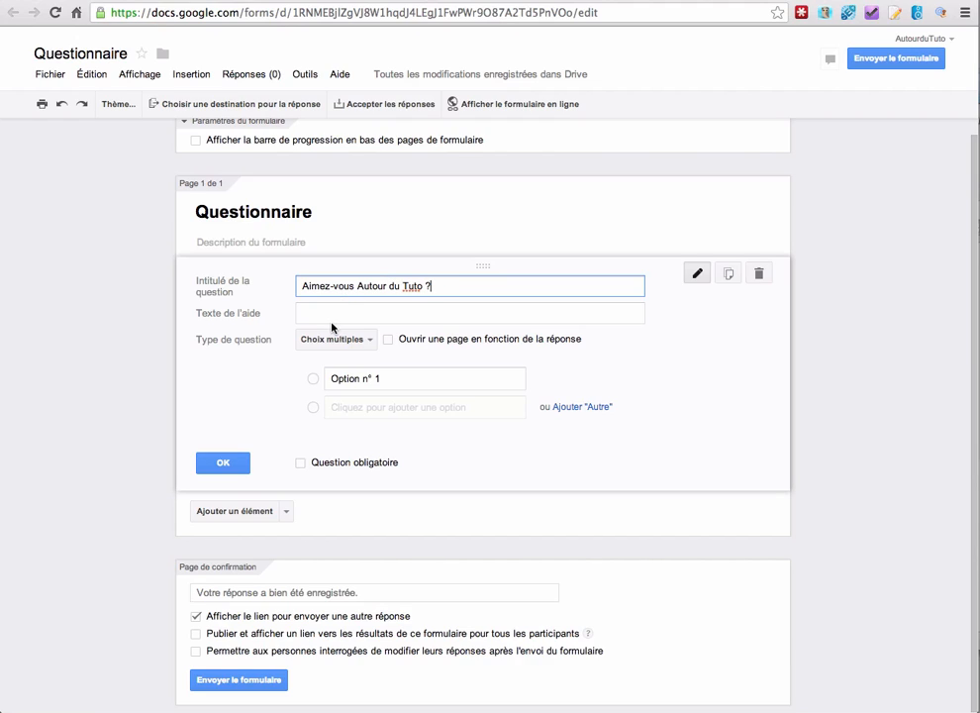
Leave the question's help text empty and set its question type to checkboxes (Cases à cocher).
left_click(248, 316)
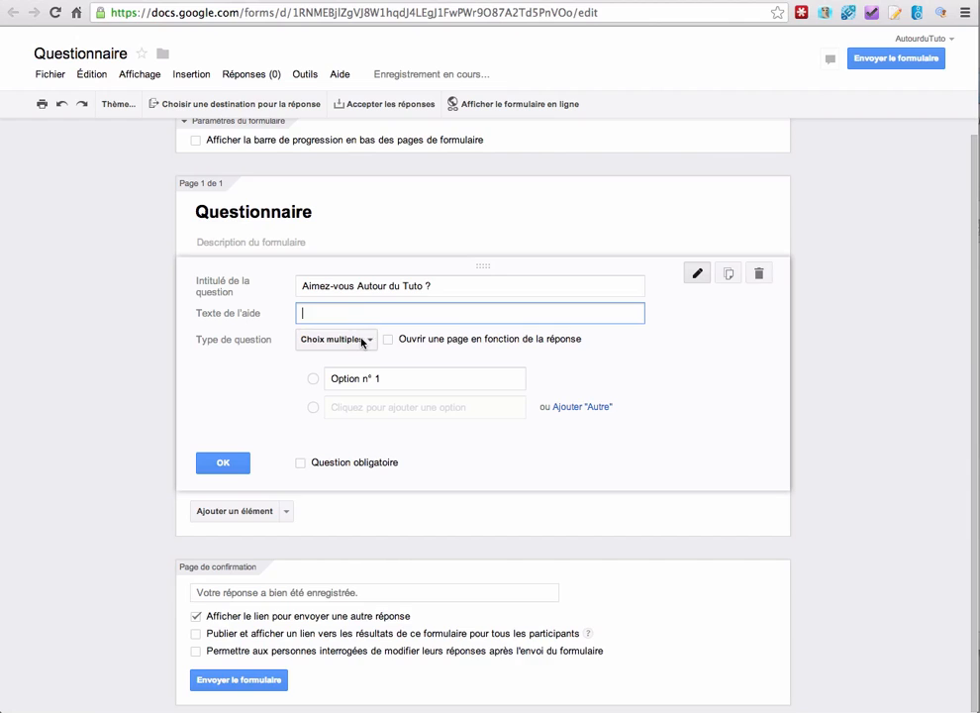
left_click(353, 345)
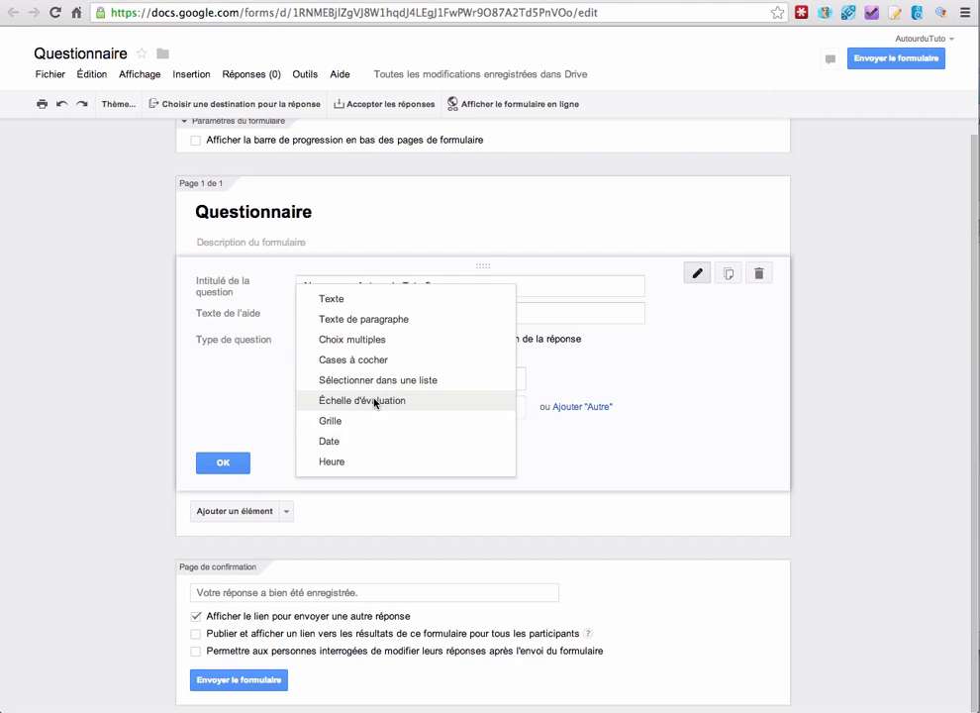
left_click(357, 365)
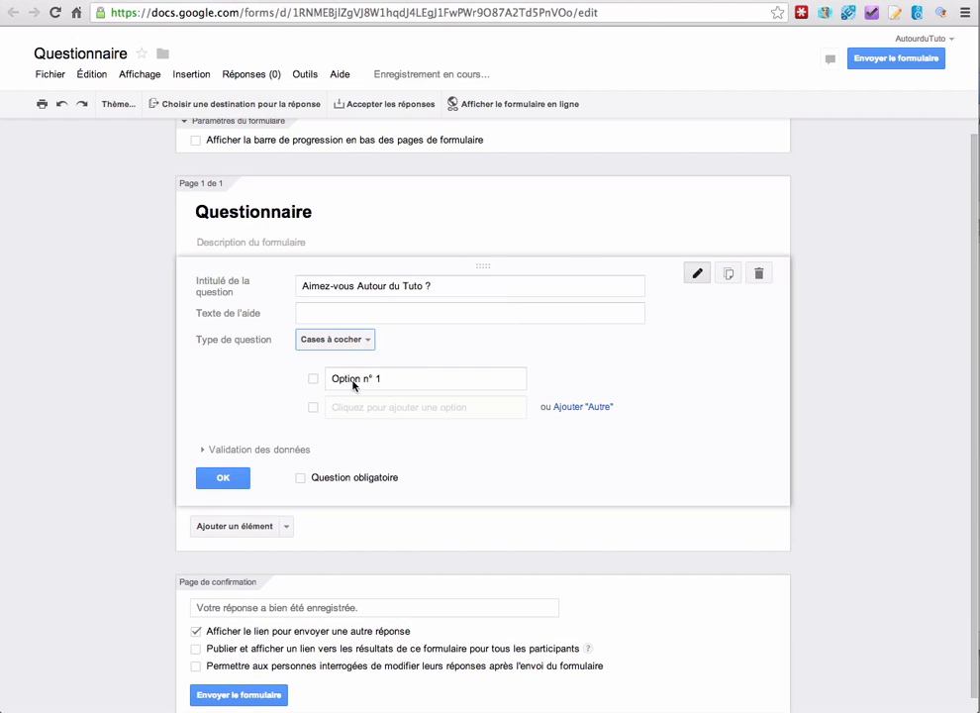
Give the question the options "Ouais, c'est d'la balle !", "Non, c'est d'la merde !" and an "Autre" choice, and finish editing it.
left_click(381, 385)
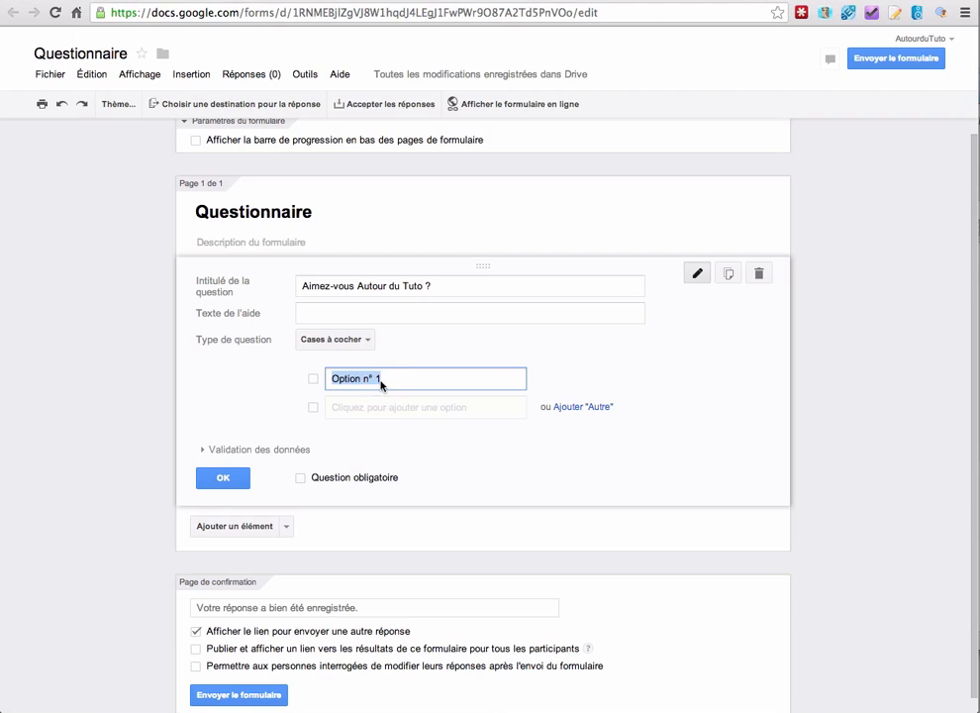
type("Oua")
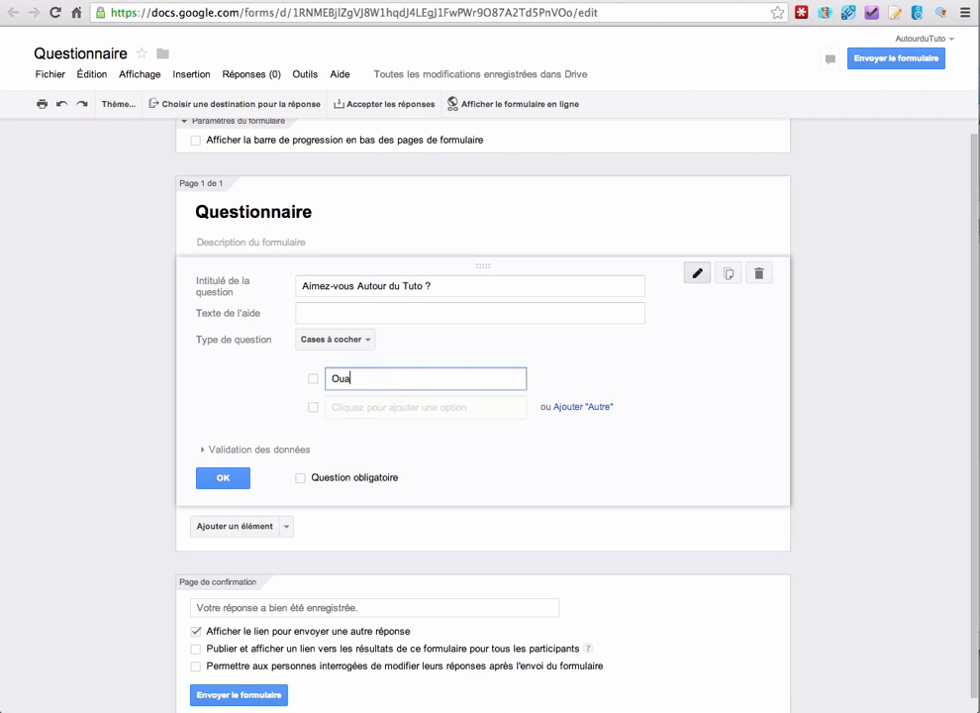
type("is, c'est d'la balle !")
left_click(387, 407)
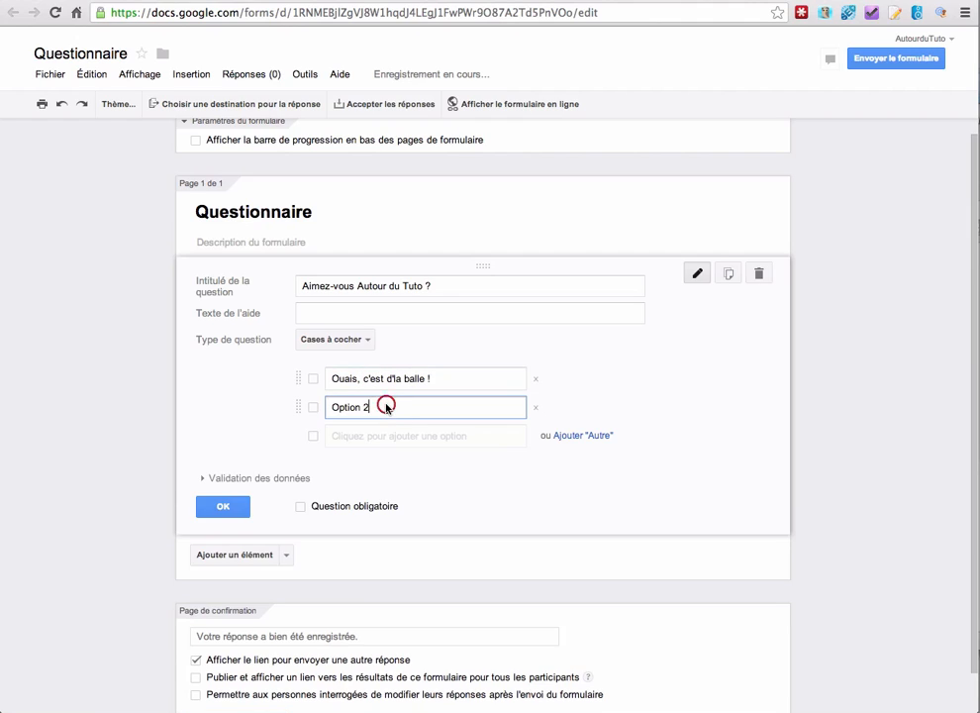
type("Non, ")
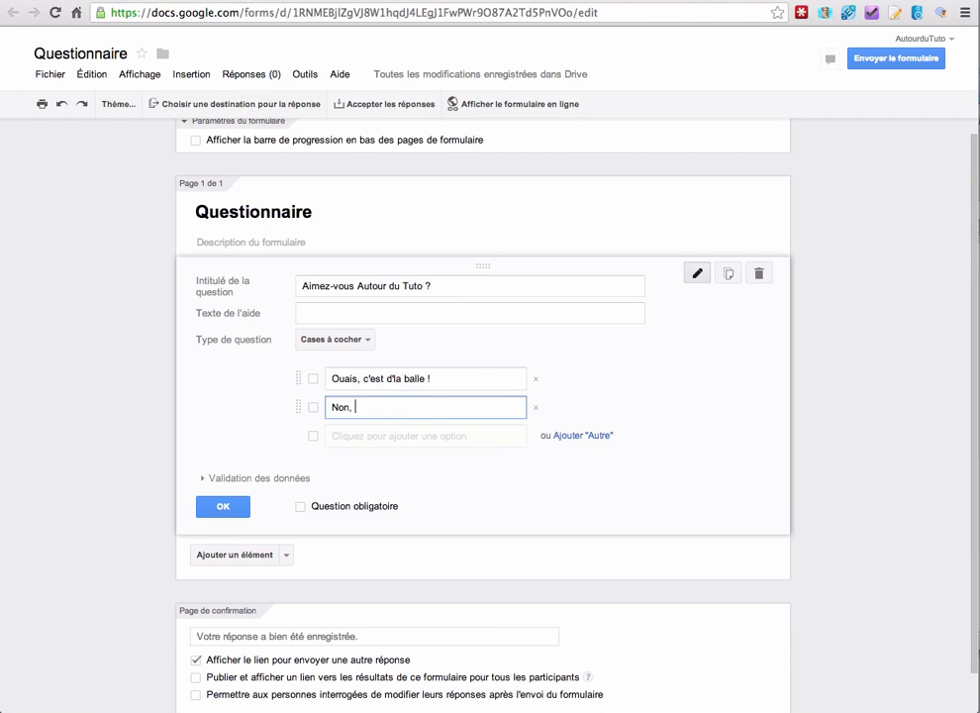
type("c'est d'la merde !")
left_click(591, 441)
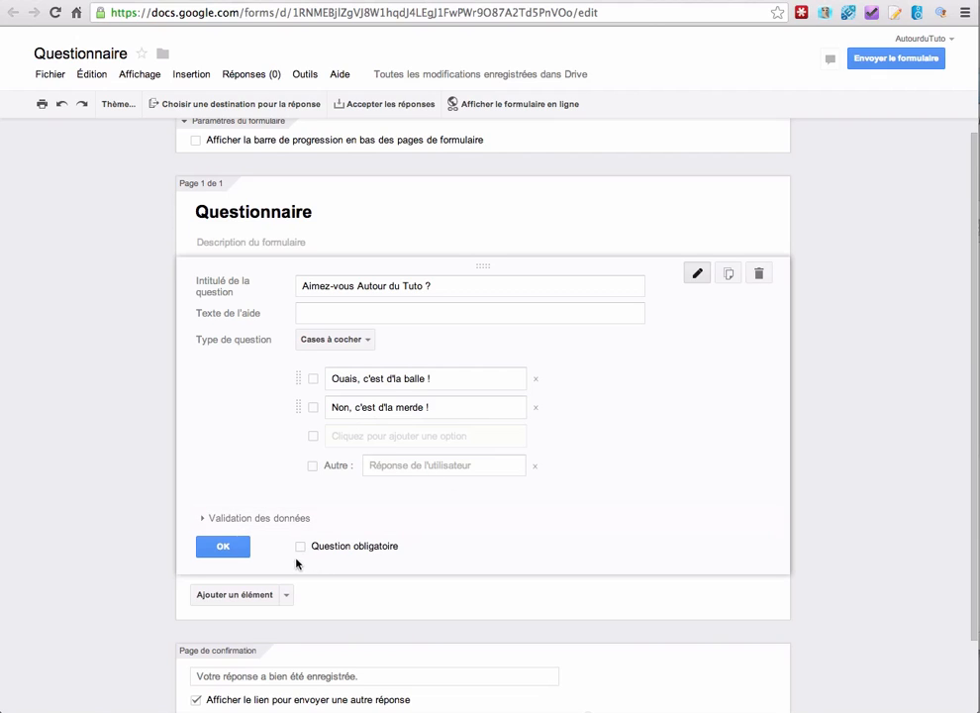
left_click(213, 549)
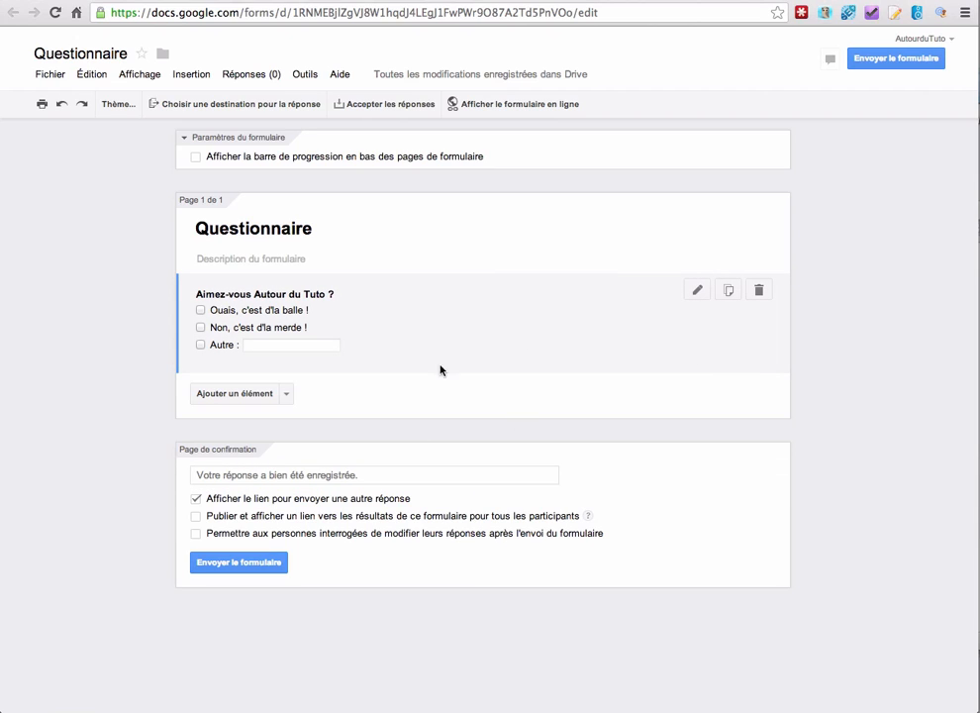
Add a second question to the form and delete it again.
left_click(276, 395)
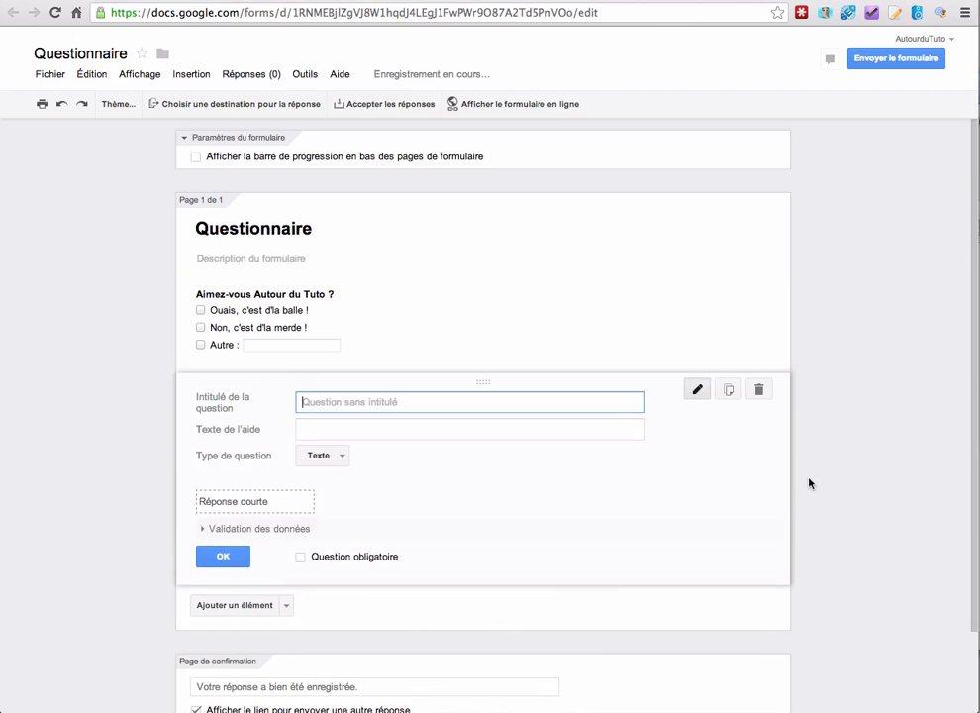
left_click(760, 393)
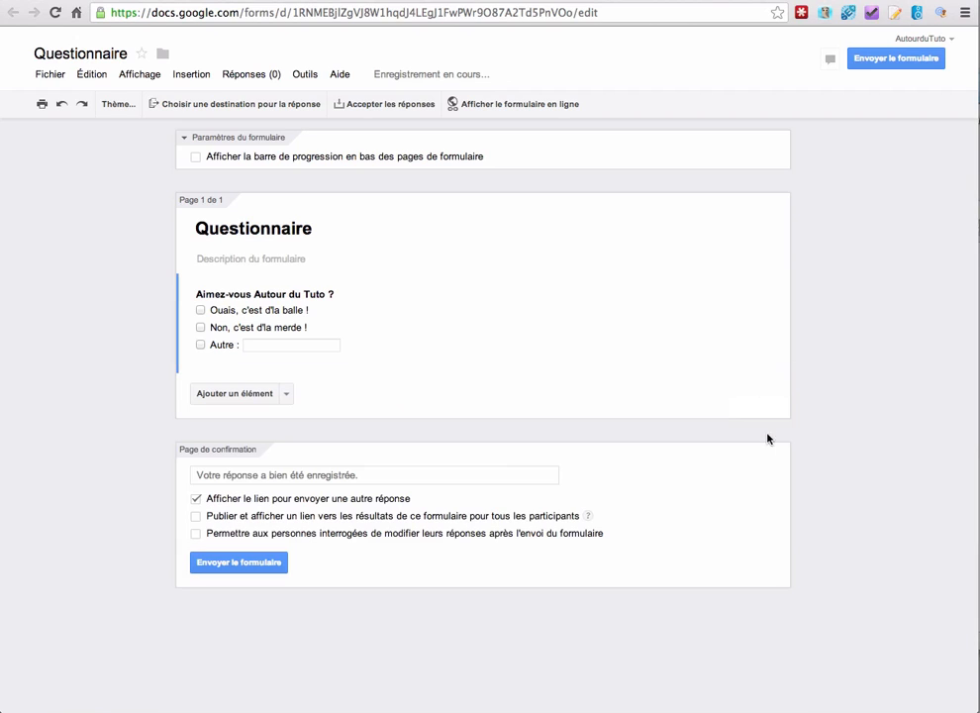
Open the form's sending options and copy the HTML embed code for integrating it into a website.
left_click(220, 566)
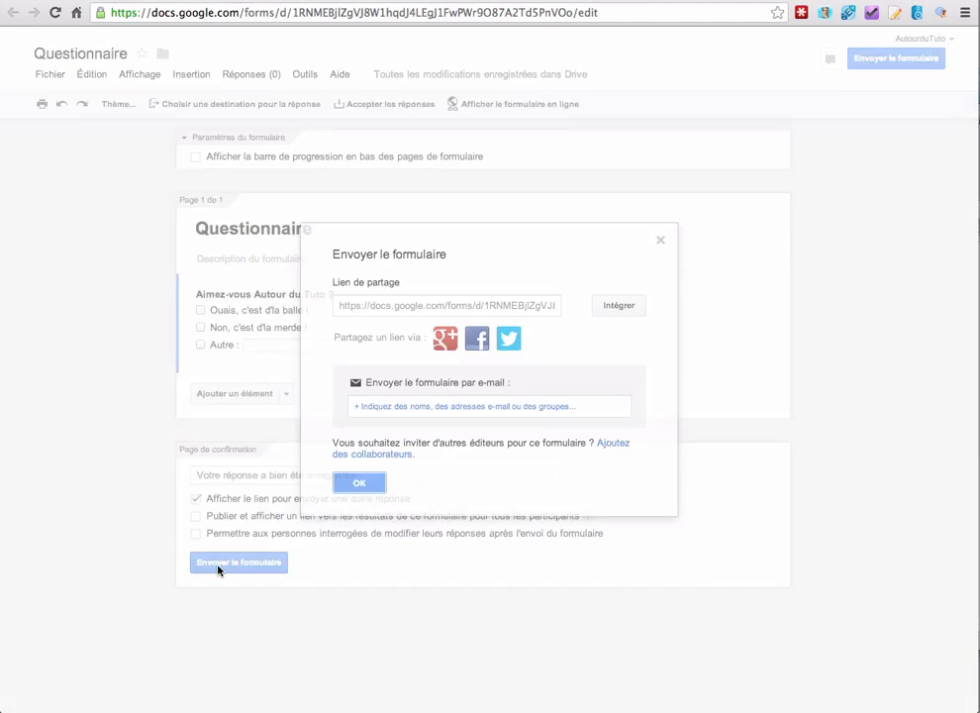
left_click(616, 307)
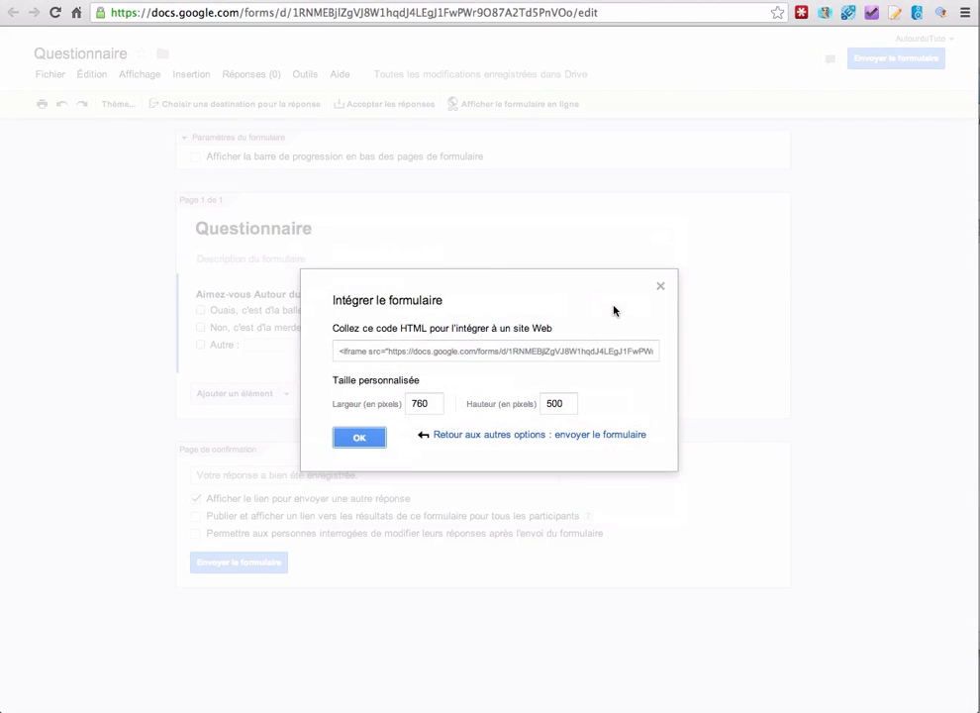
left_click(429, 352)
key("super+c")
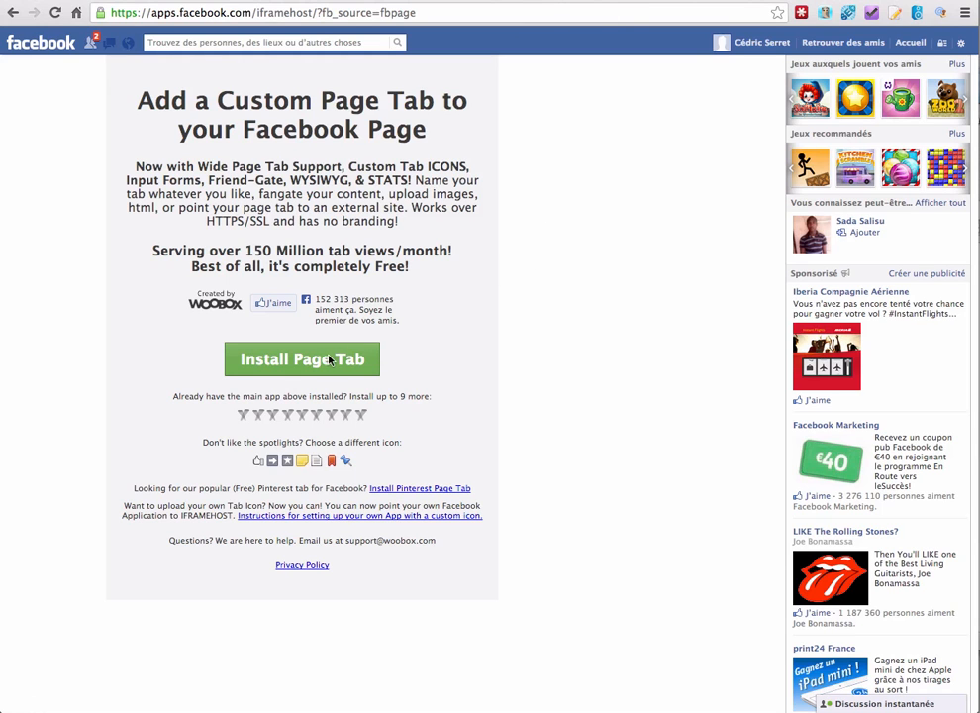
Switch to the Woobox app page on Facebook and install the Static Iframe Tab on the Autourdutest page.
left_click(319, 359)
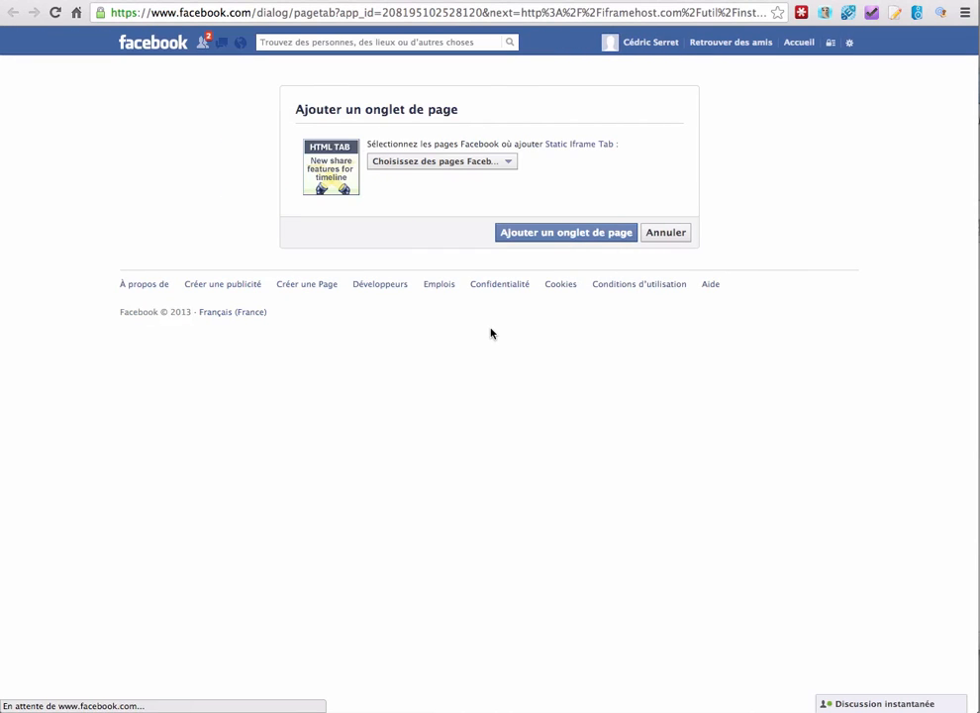
left_click(471, 164)
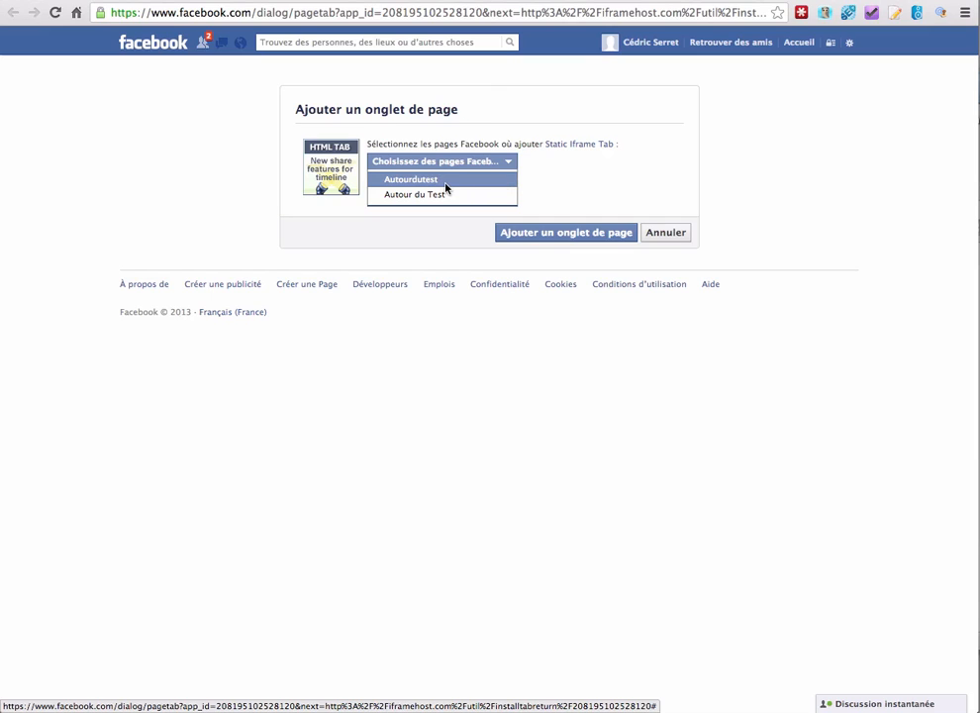
left_click(444, 183)
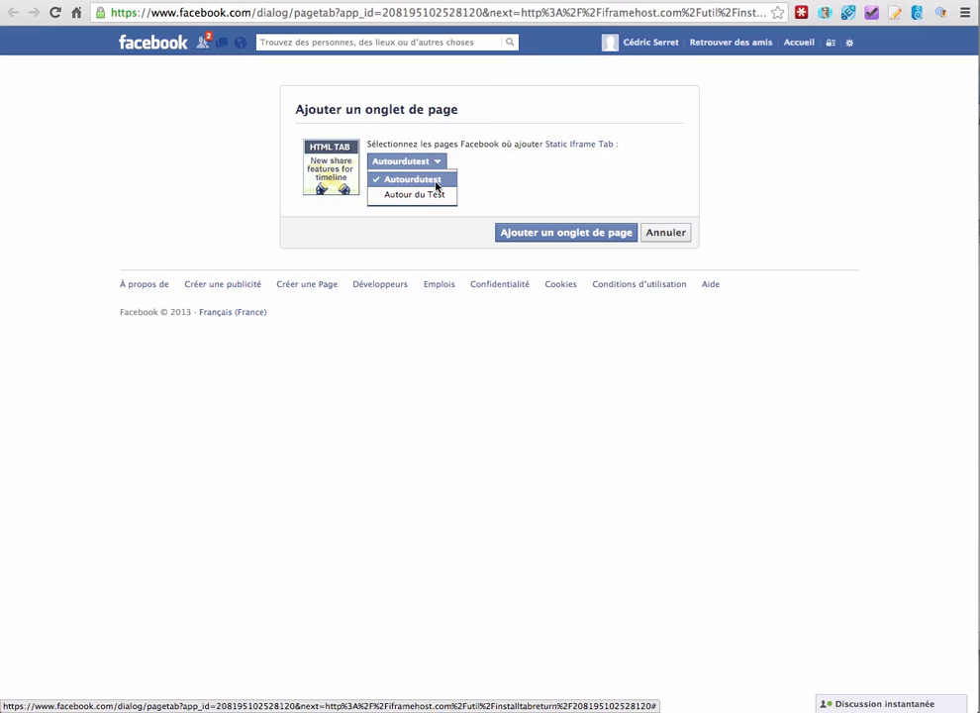
left_click(501, 188)
left_click(549, 232)
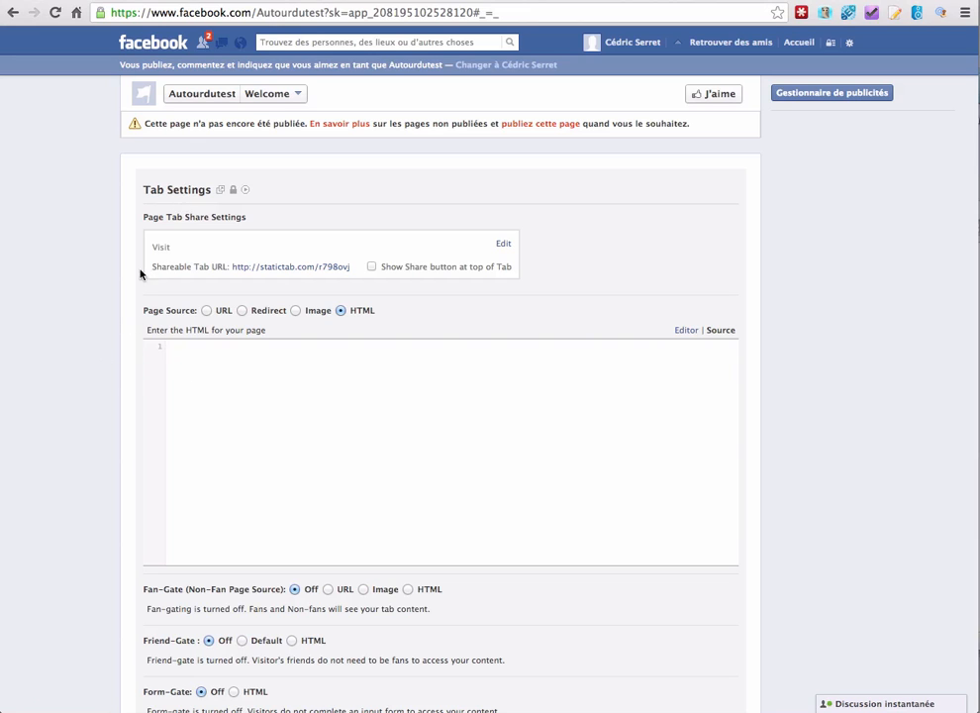
Paste the copied form embed code as the HTML page source in the tab settings.
scroll(167, 279, "down", 1)
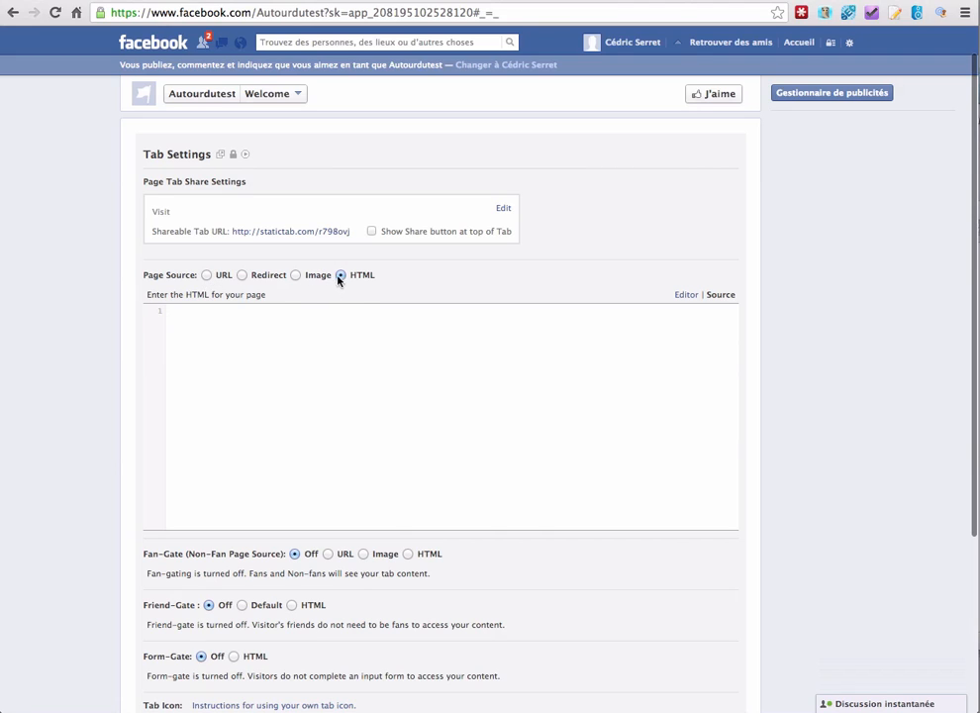
left_click(292, 336)
key("super+v")
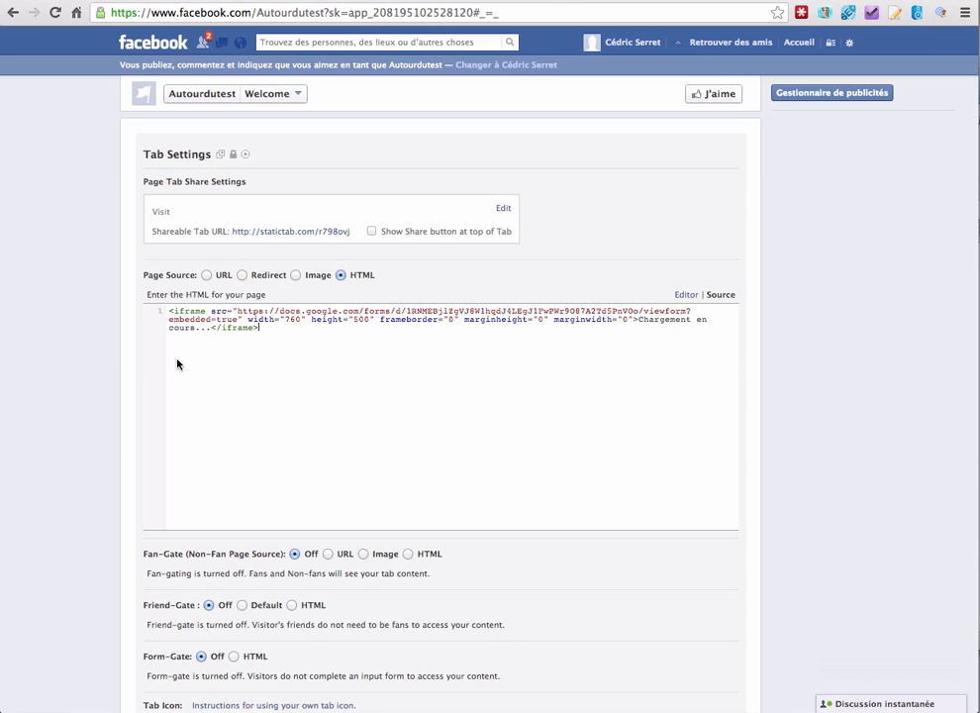
Try HTML as the Fan-Gate's non-fan page source, switch it to URL, and open the URL for editing.
scroll(154, 367, "down", 1)
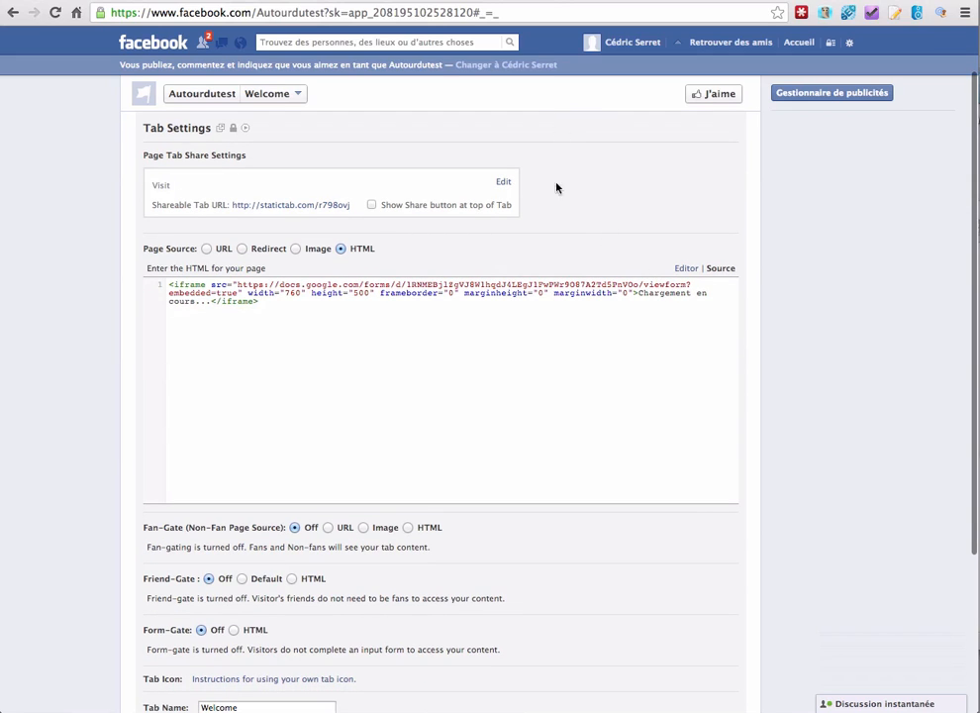
scroll(121, 286, "down", 1)
scroll(121, 287, "down", 5)
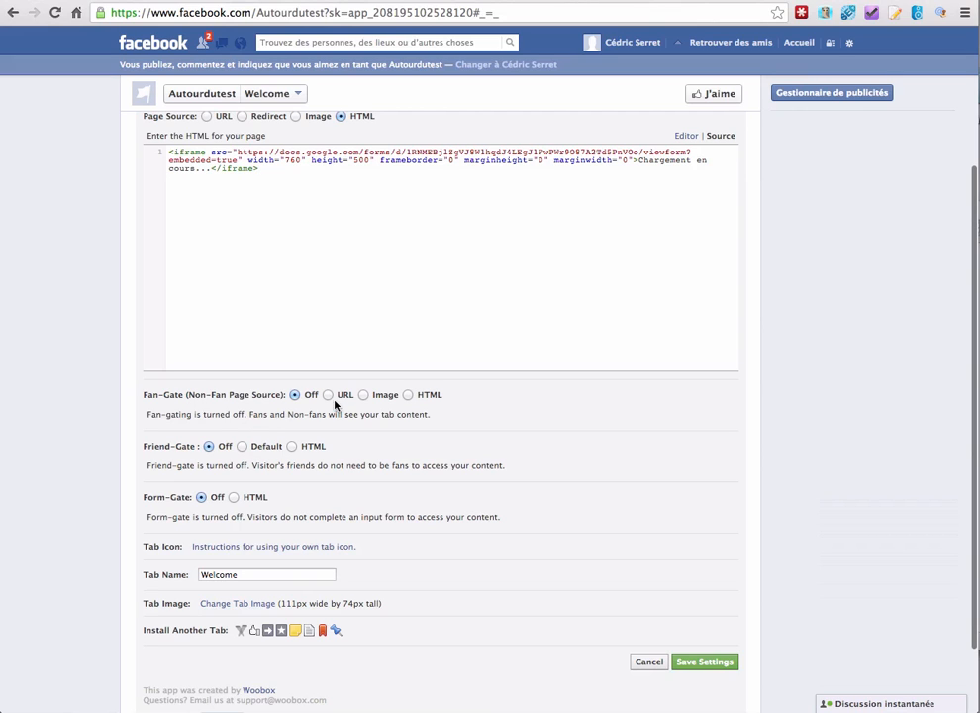
scroll(268, 369, "up", 1)
scroll(297, 376, "up", 1)
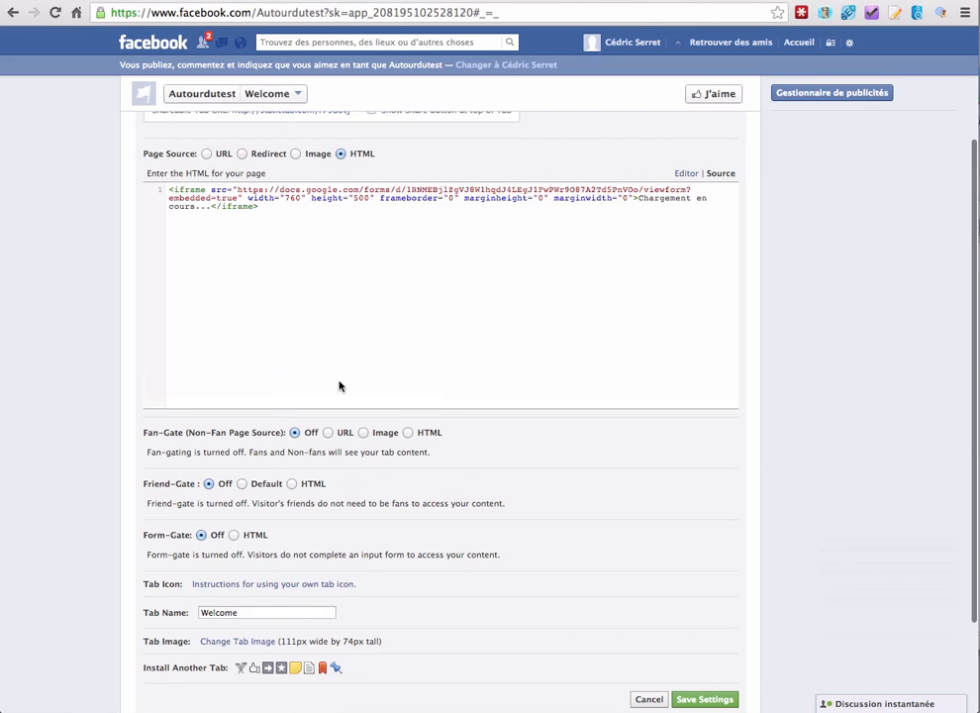
scroll(338, 385, "down", 1)
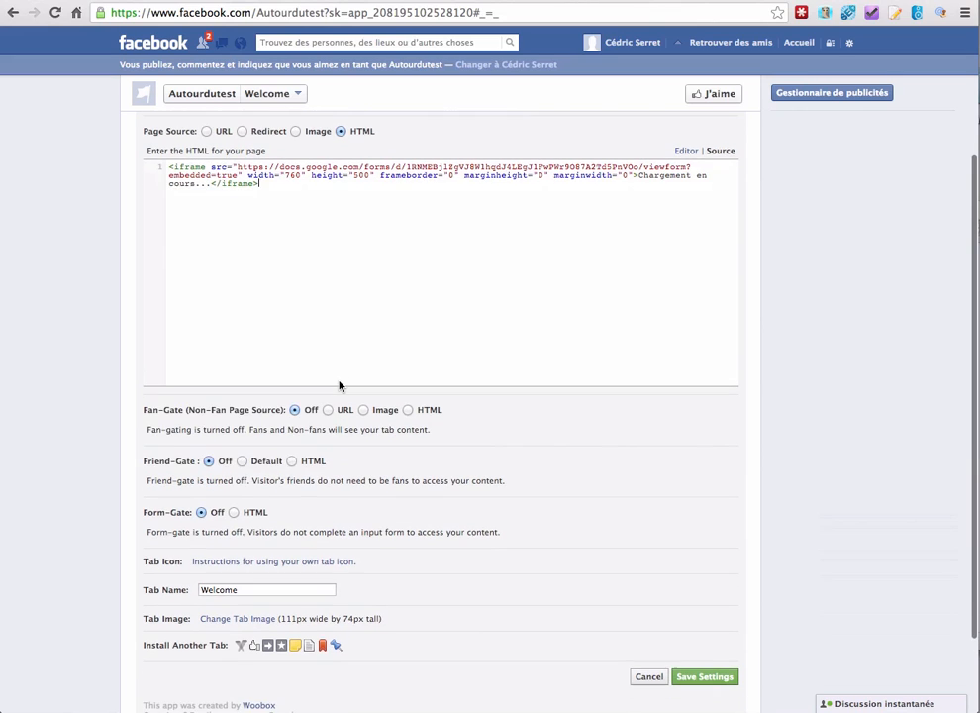
left_click(407, 410)
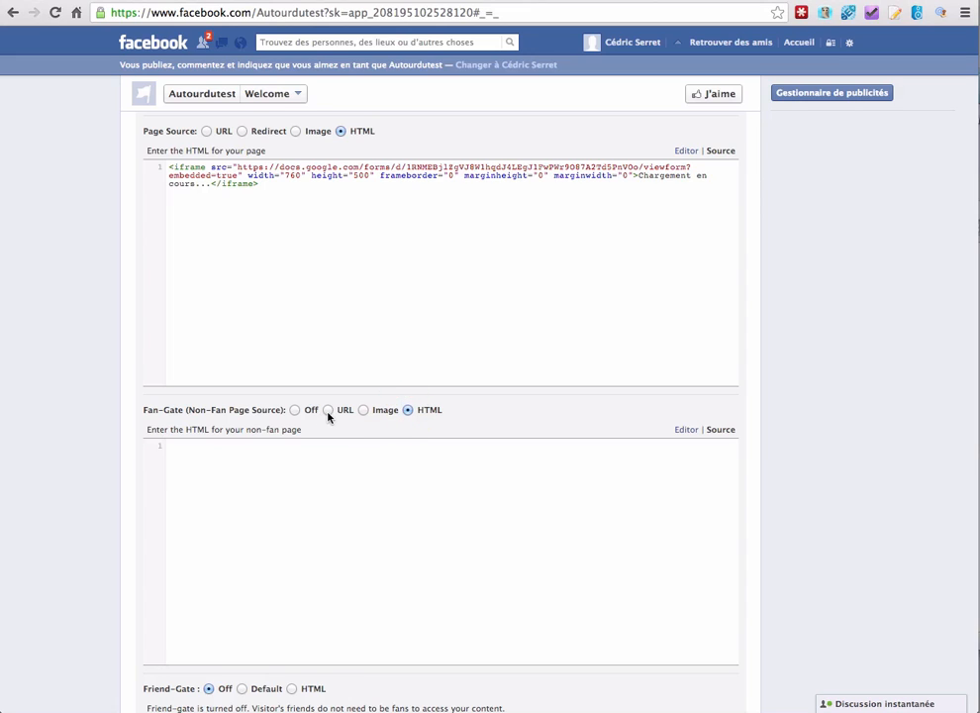
left_click(328, 410)
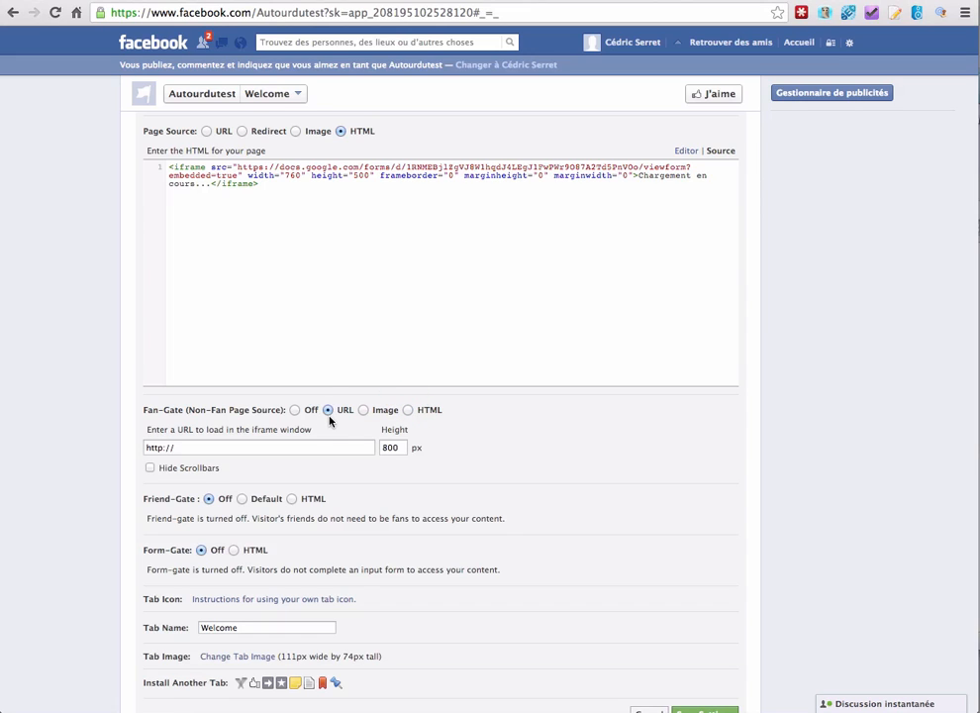
left_click(180, 455)
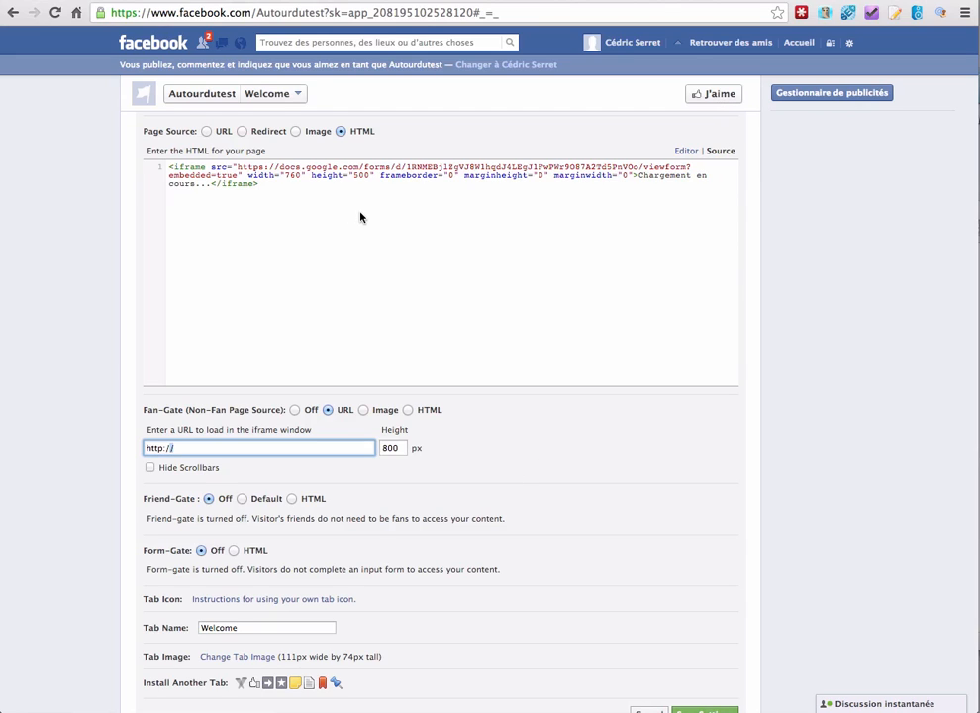
Turn the Fan-Gate off, set the tab name to Questionnaire, and save the tab settings.
scroll(499, 448, "down", 2)
left_click(295, 335)
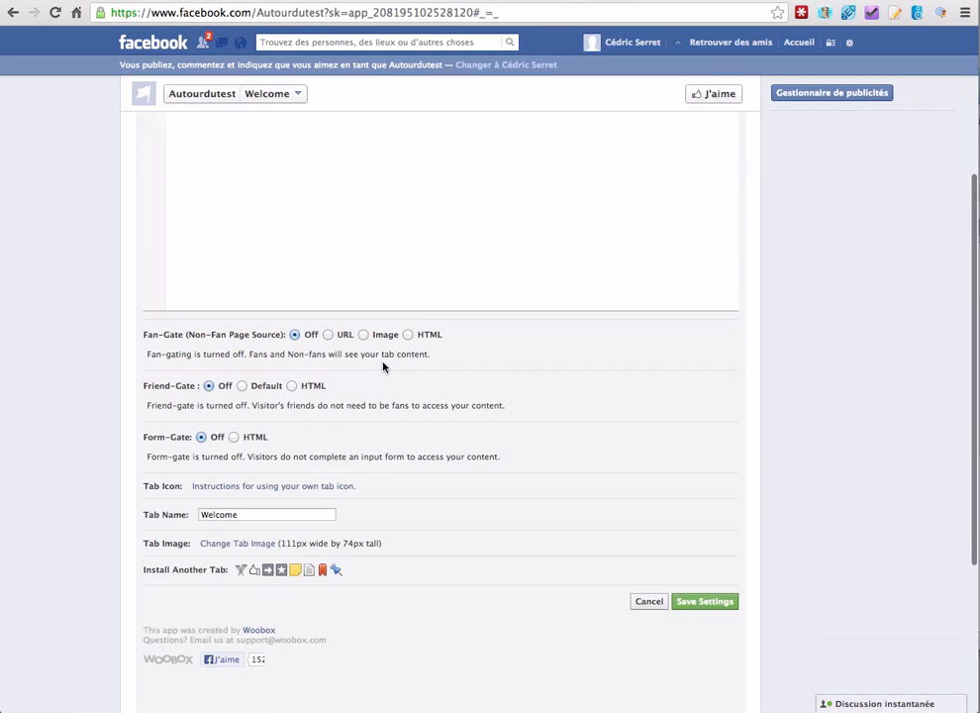
scroll(314, 477, "down", 1)
double_click(271, 475)
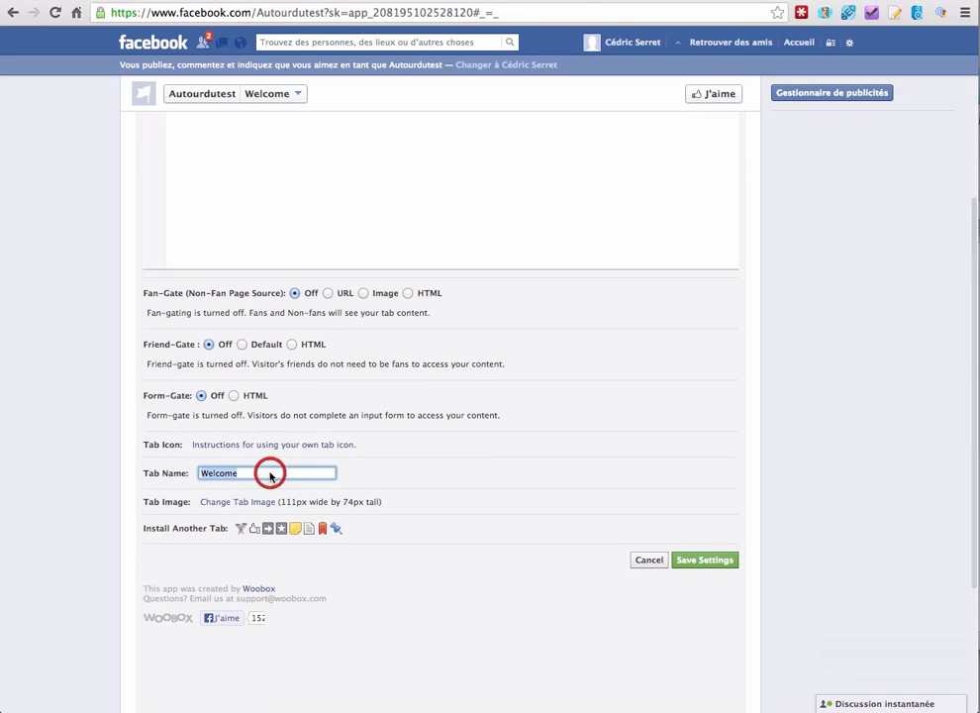
type("Questio")
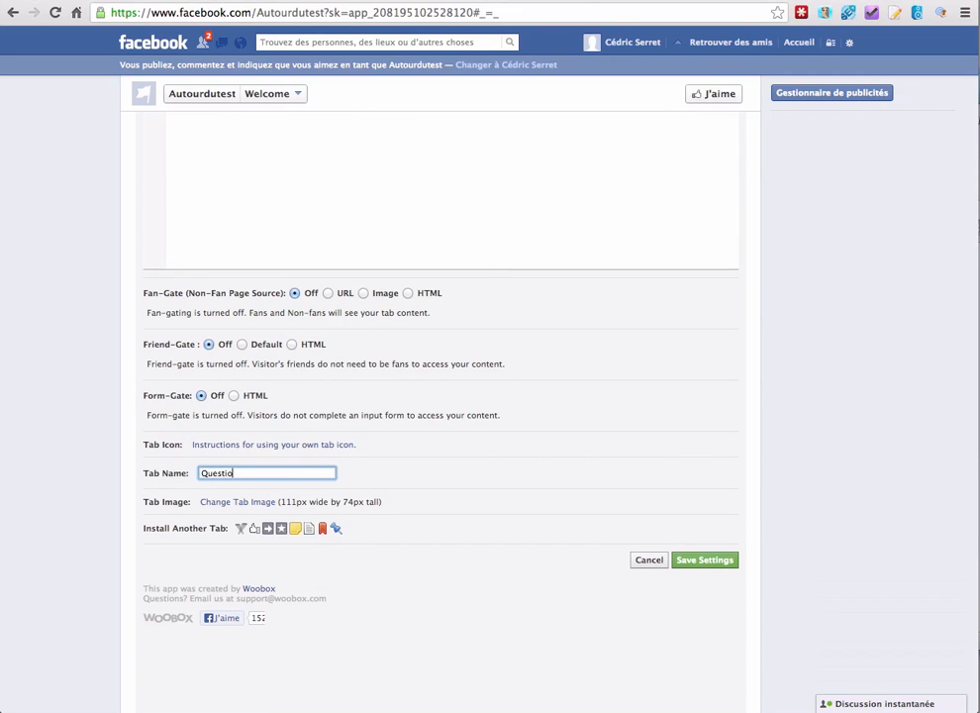
type("nnaire")
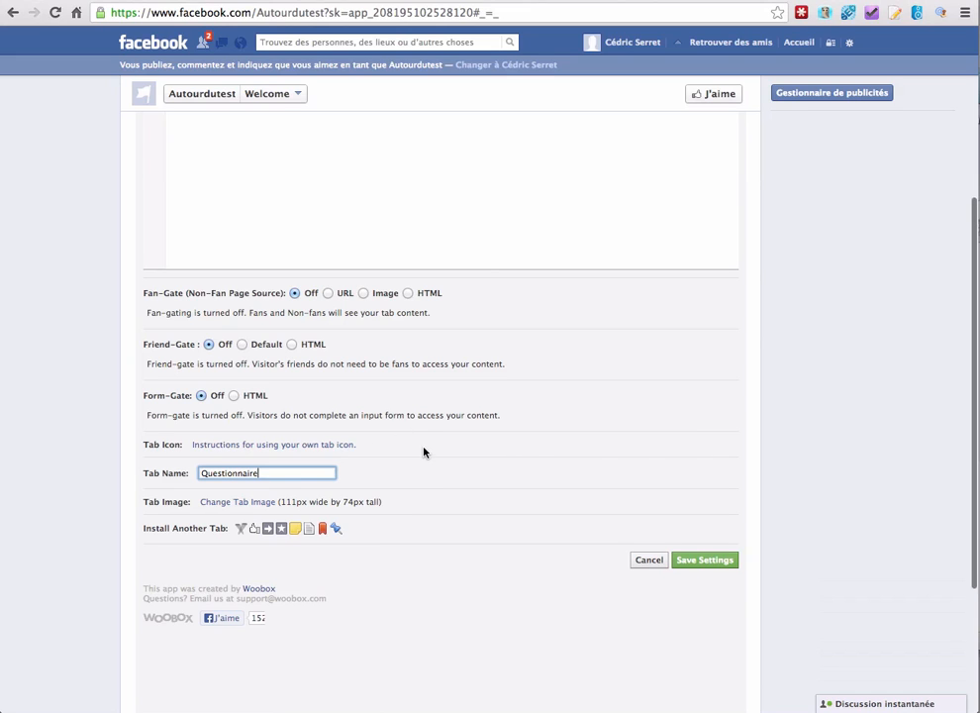
scroll(421, 451, "down", 1)
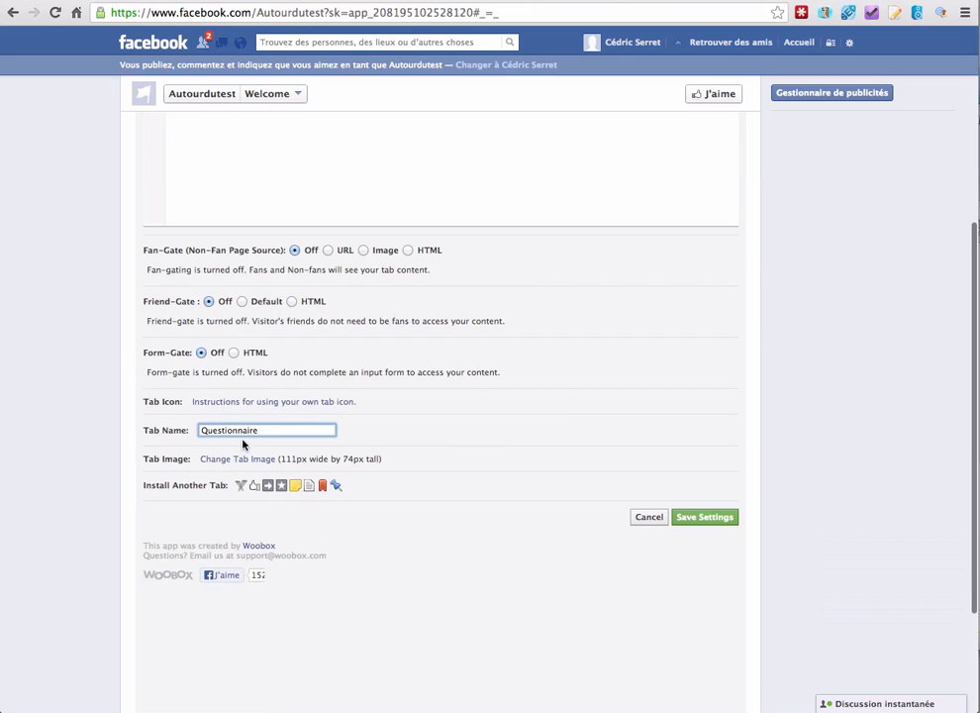
left_click(706, 520)
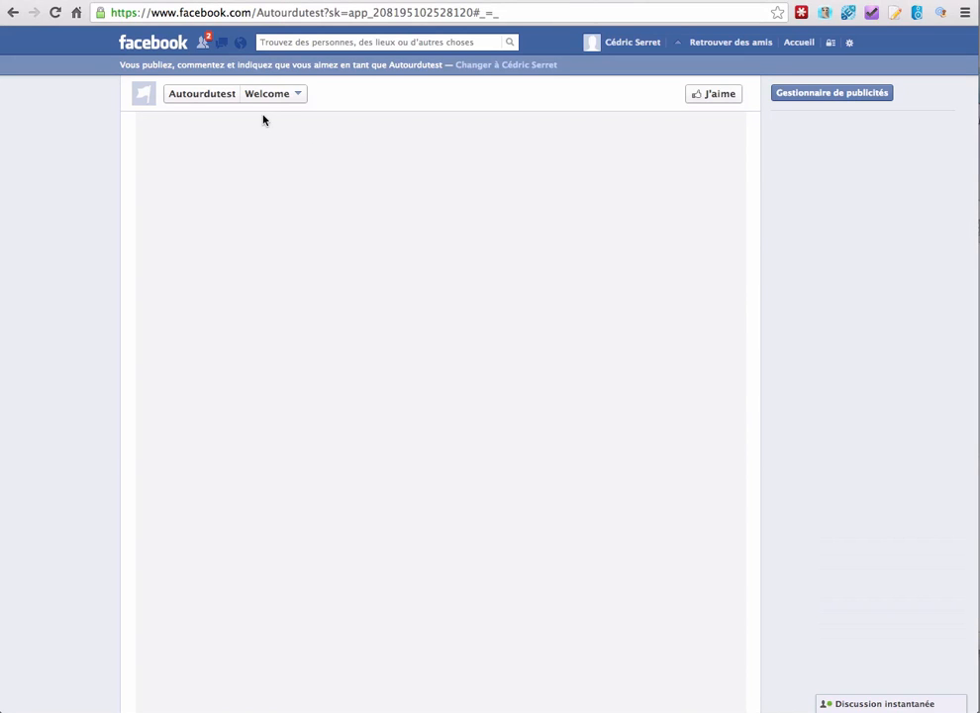
Return to the Autourdutest page, expand its list of app tabs, and open the Welcome tab.
left_click(191, 90)
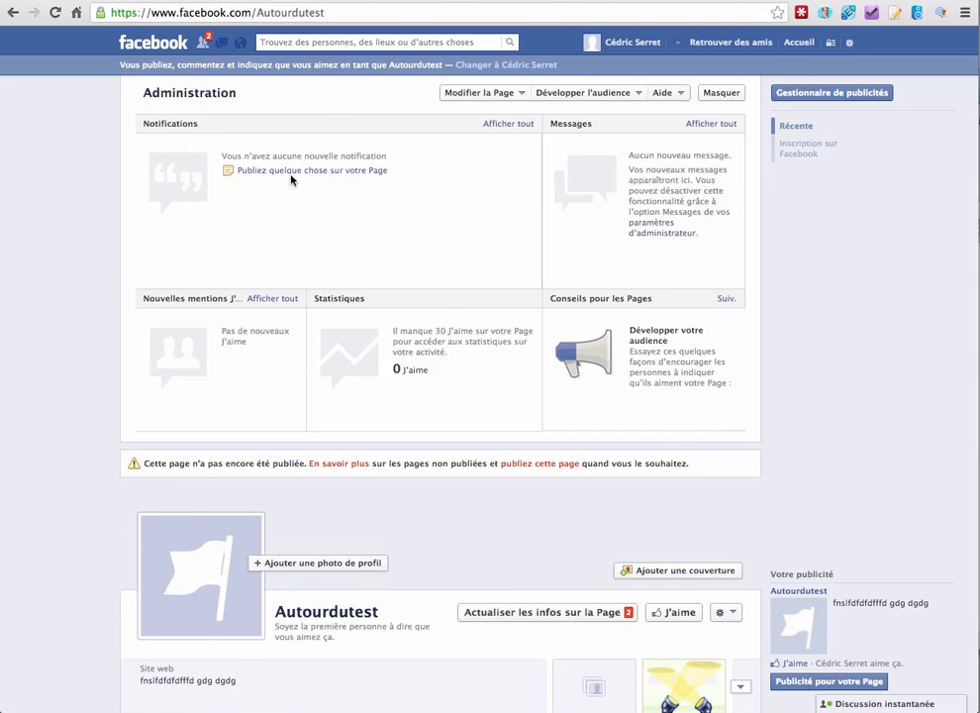
scroll(310, 189, "down", 3)
scroll(317, 208, "down", 2)
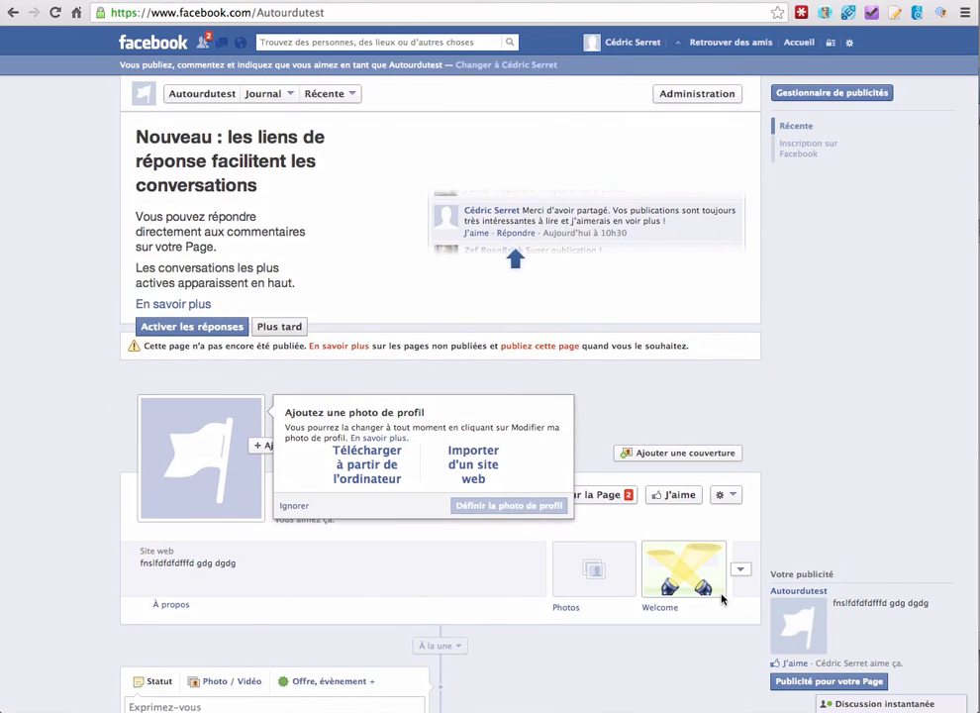
left_click(745, 572)
scroll(427, 558, "down", 4)
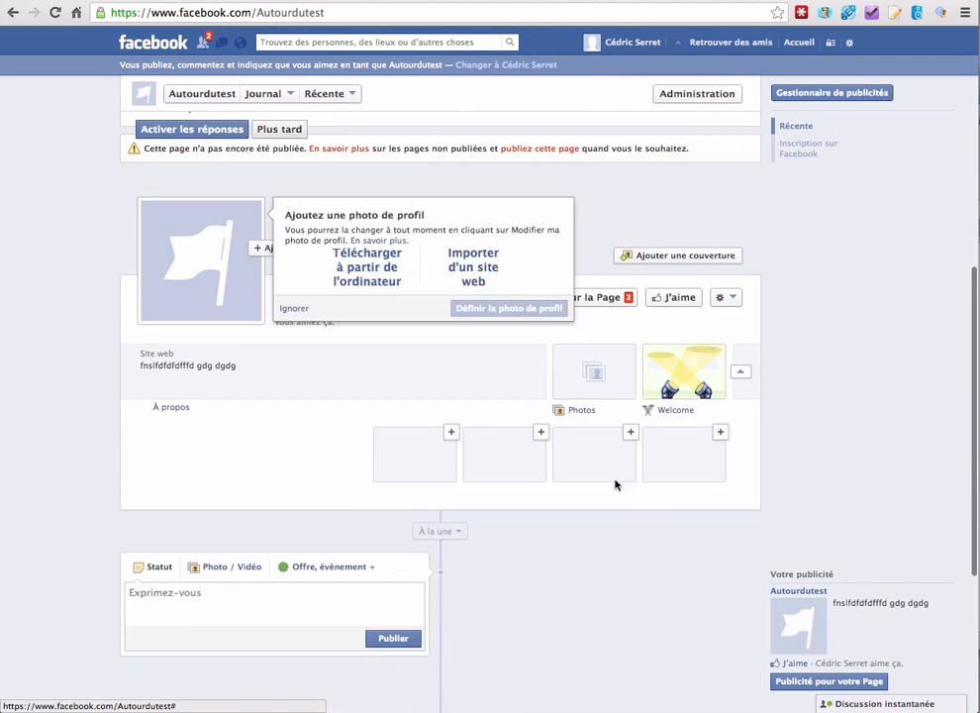
left_click(709, 393)
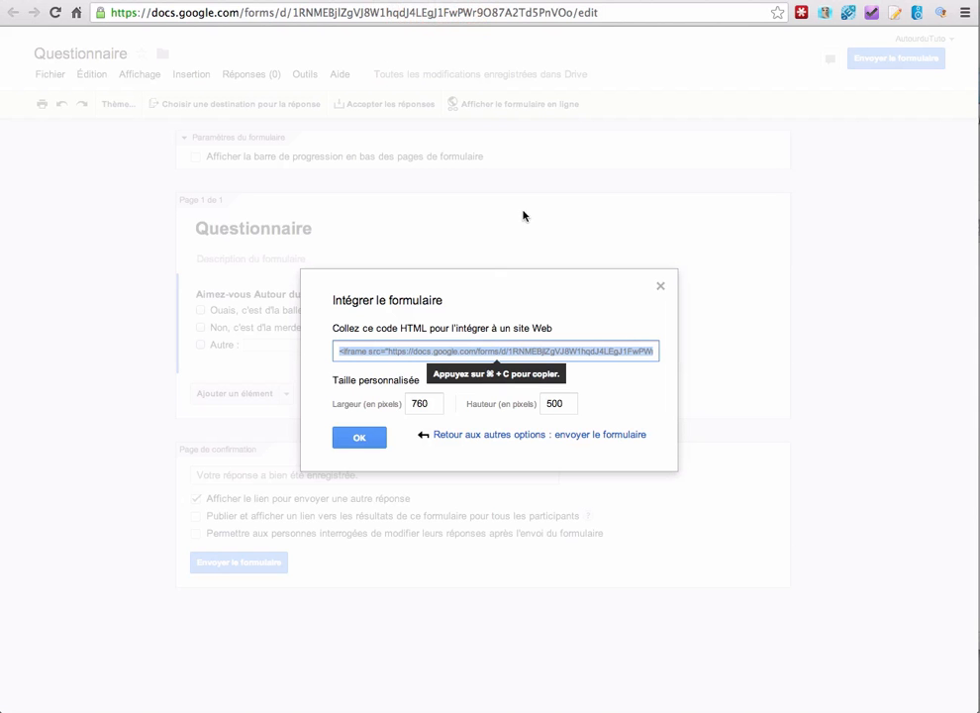
Switch to the Google Forms editor, close the embed code dialog, and open the summary of responses.
left_click(363, 433)
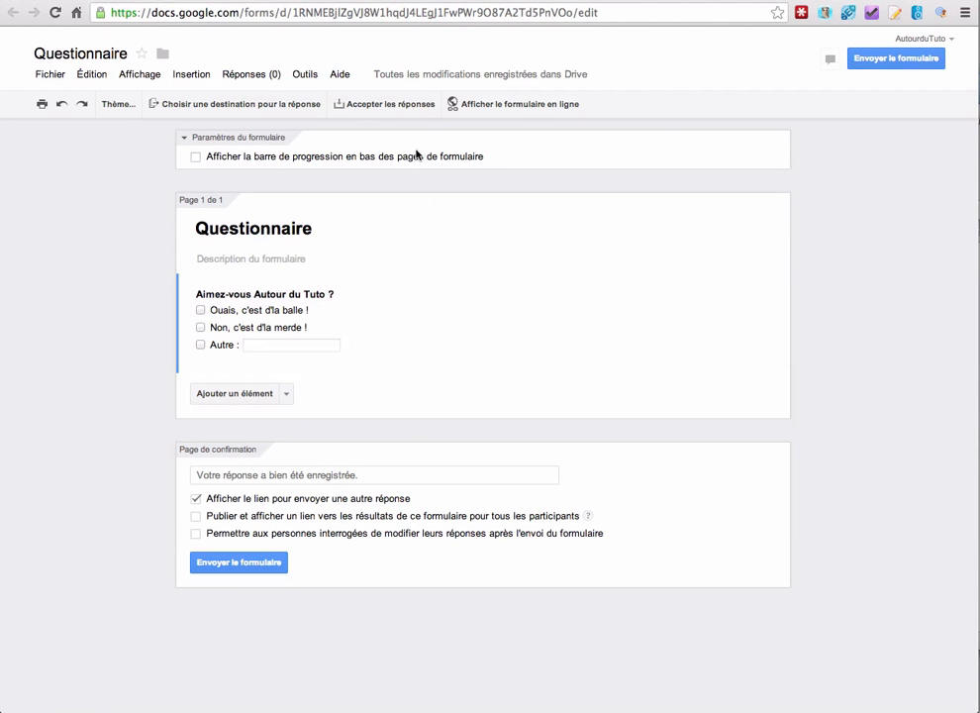
left_click(252, 74)
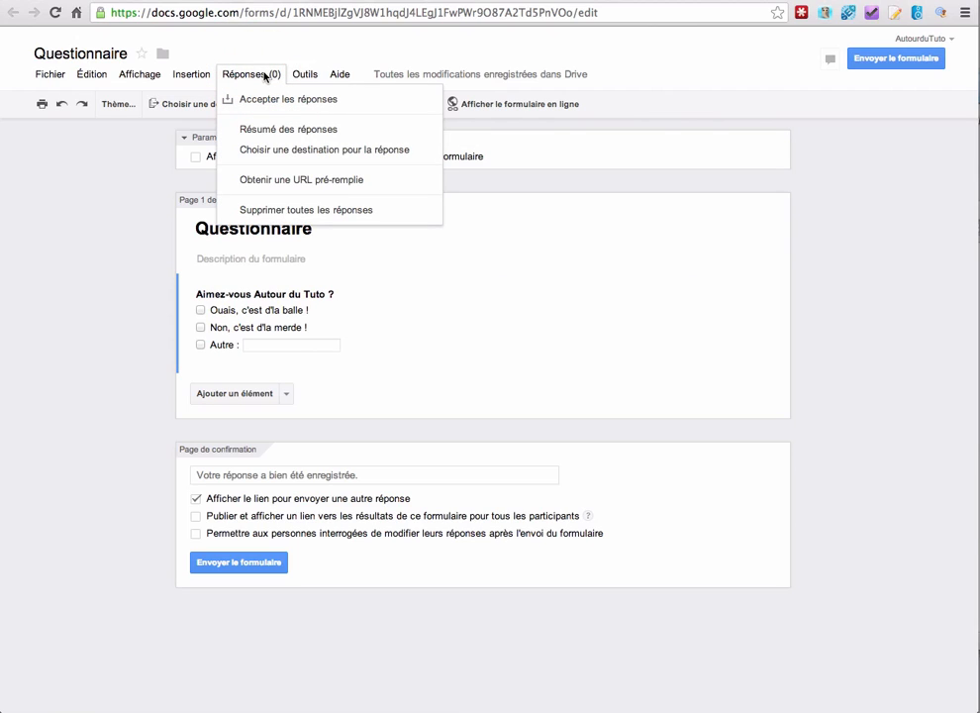
left_click(278, 134)
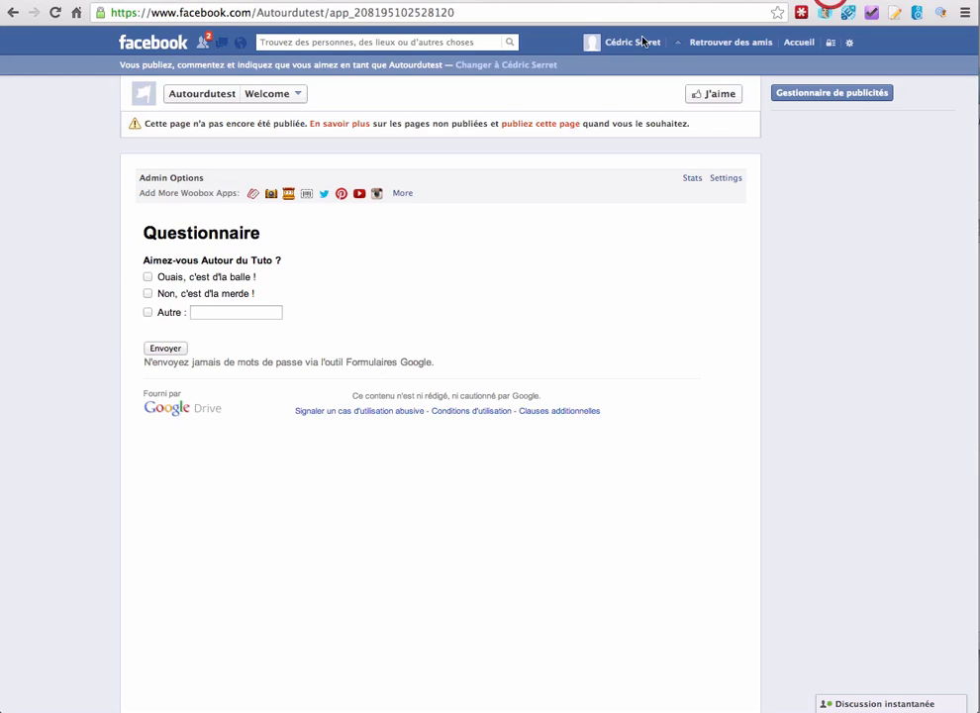
Submit the answer "Ouais, c'est d'la balle !" in the form embedded on Facebook, and reload the Google Forms response summary.
left_click(147, 277)
left_click(164, 346)
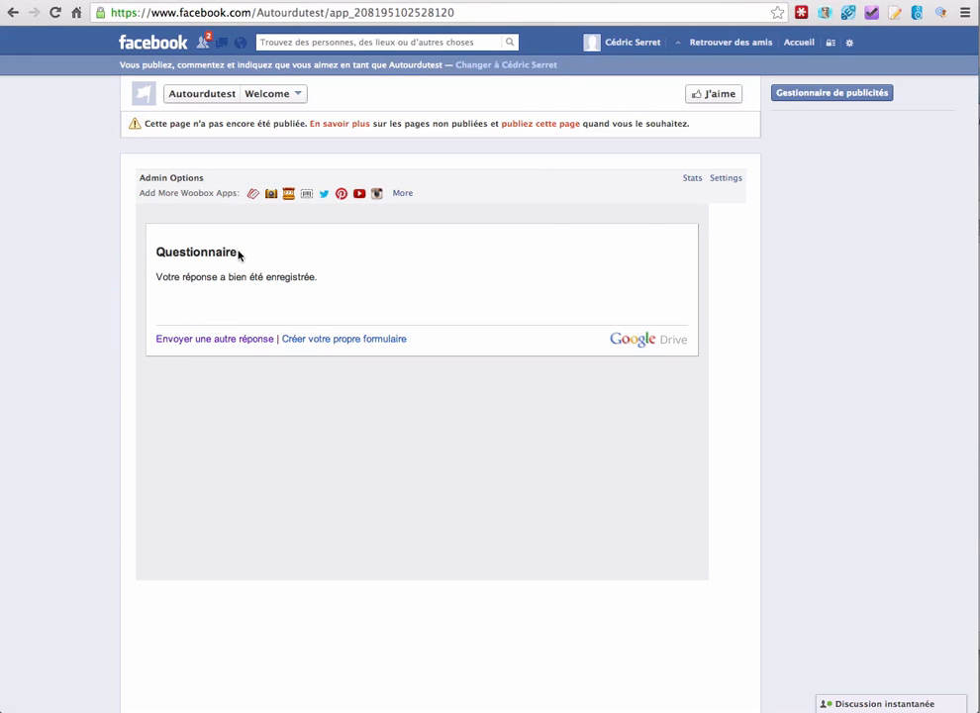
left_click(568, 4)
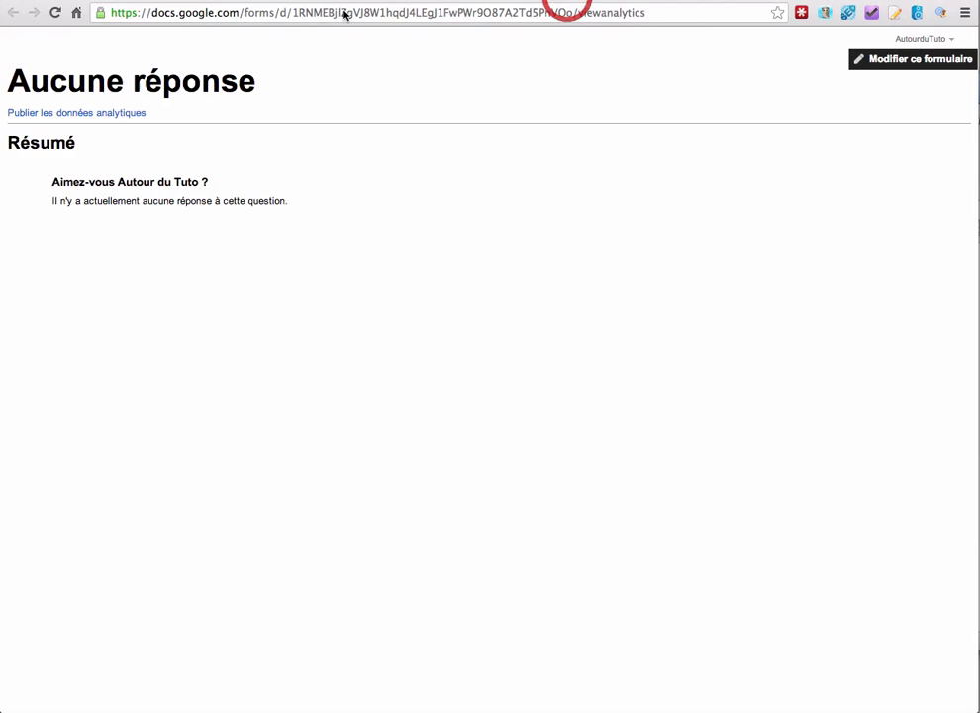
left_click(55, 13)
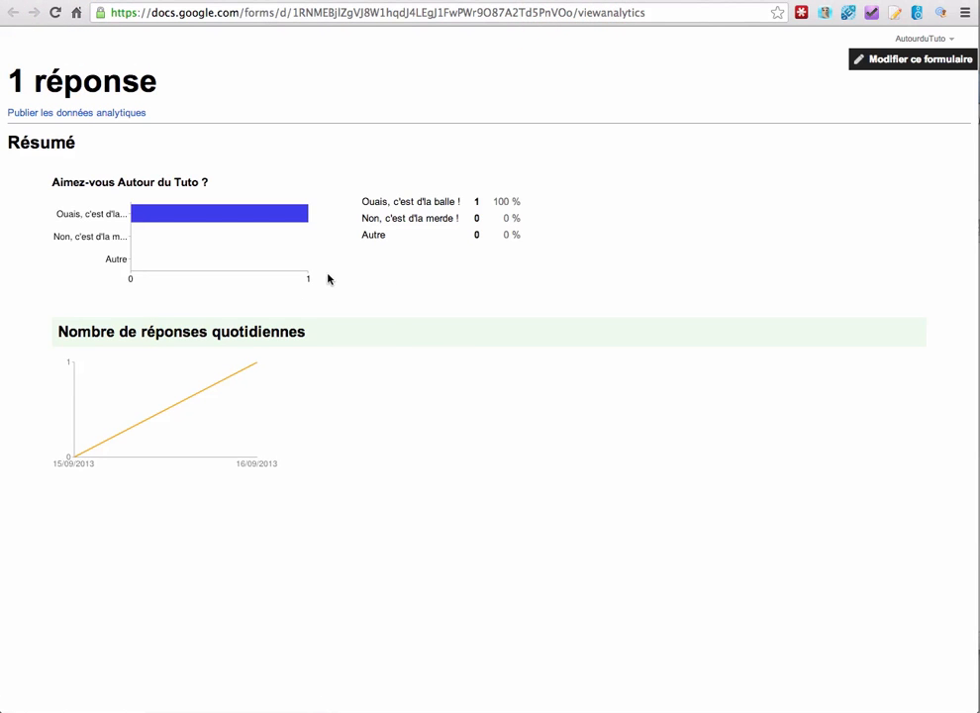